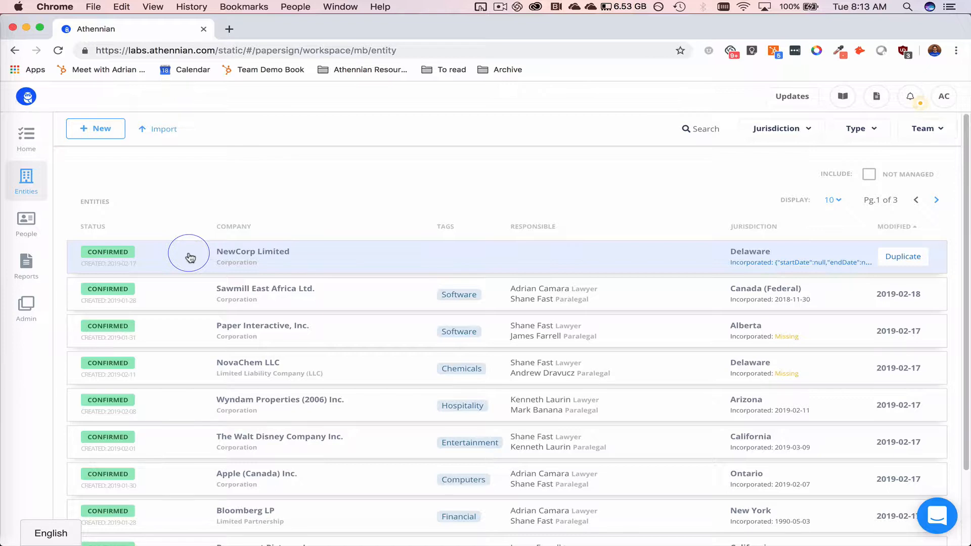
Open the compliance settings of the NewCorp Limited entity
{"action": "left_click", "coordinate": [190, 258]}
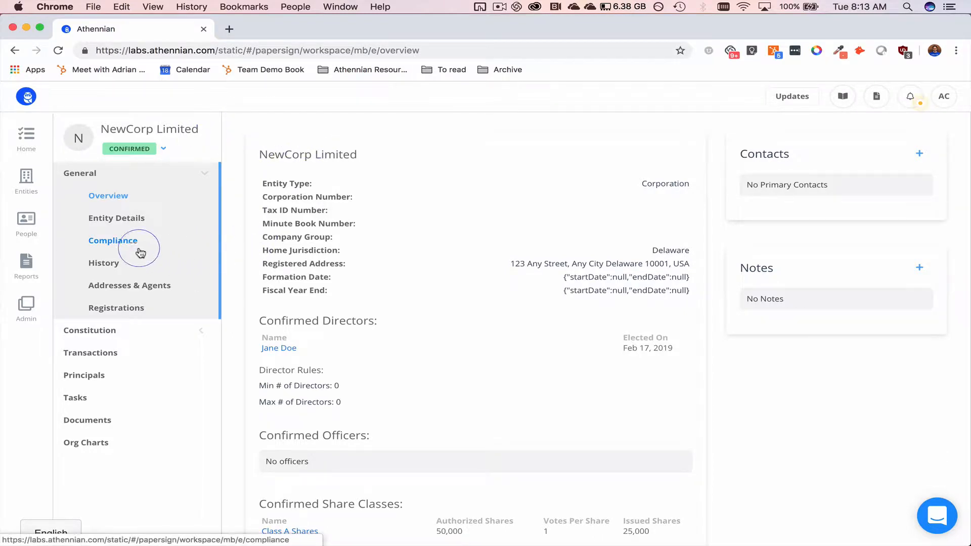
{"action": "left_click", "coordinate": [71, 186]}
{"action": "left_click", "coordinate": [71, 183]}
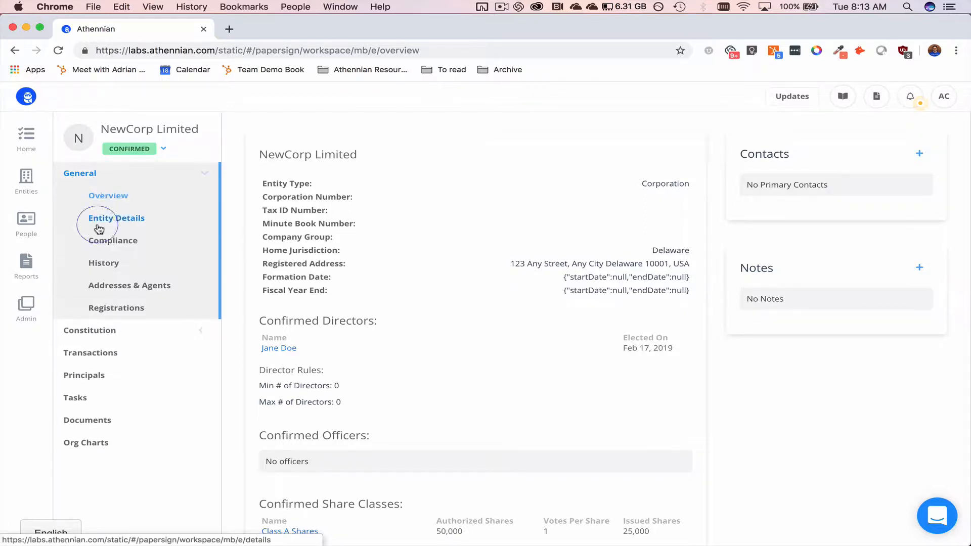
{"action": "left_click", "coordinate": [102, 247]}
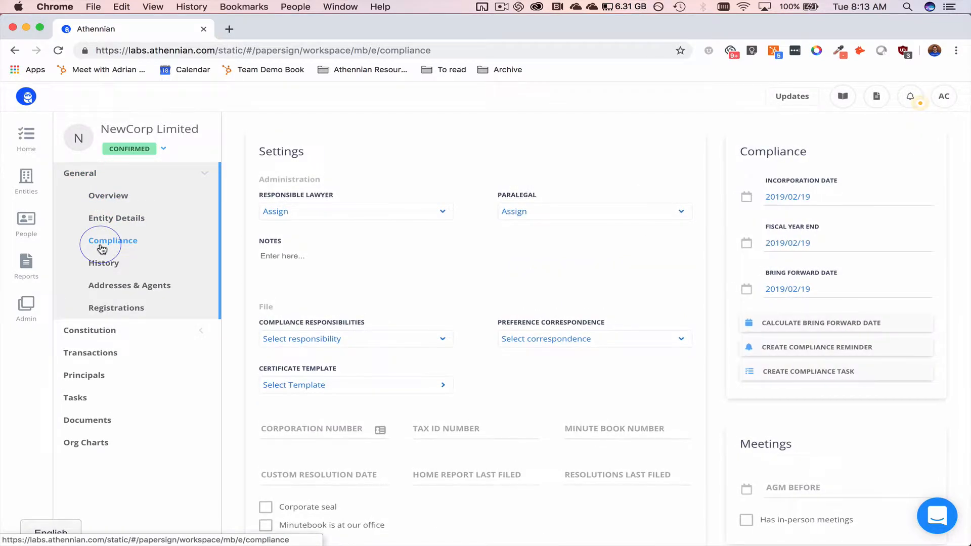
{"action": "left_click", "coordinate": [177, 244]}
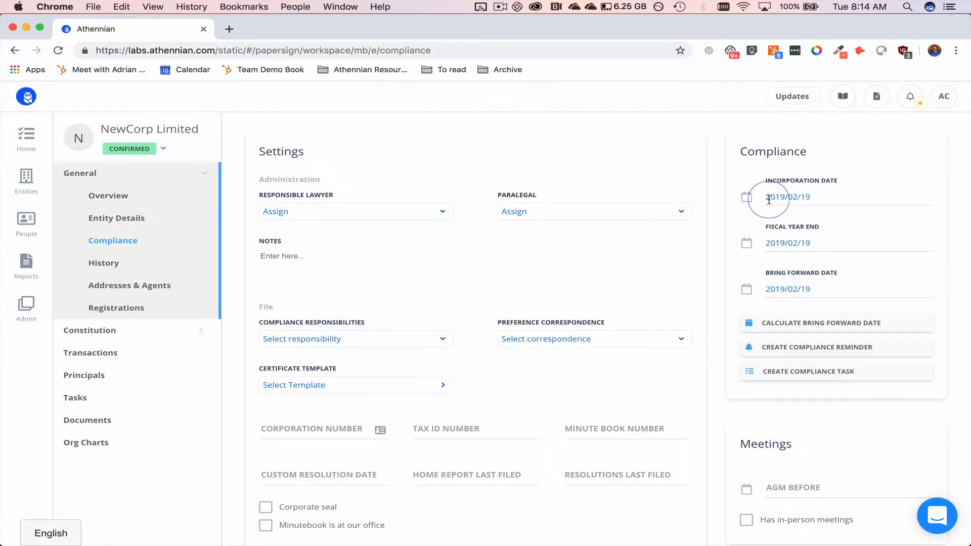
Set the entity's incorporation date to 1976/05/11
{"action": "left_click", "coordinate": [805, 196]}
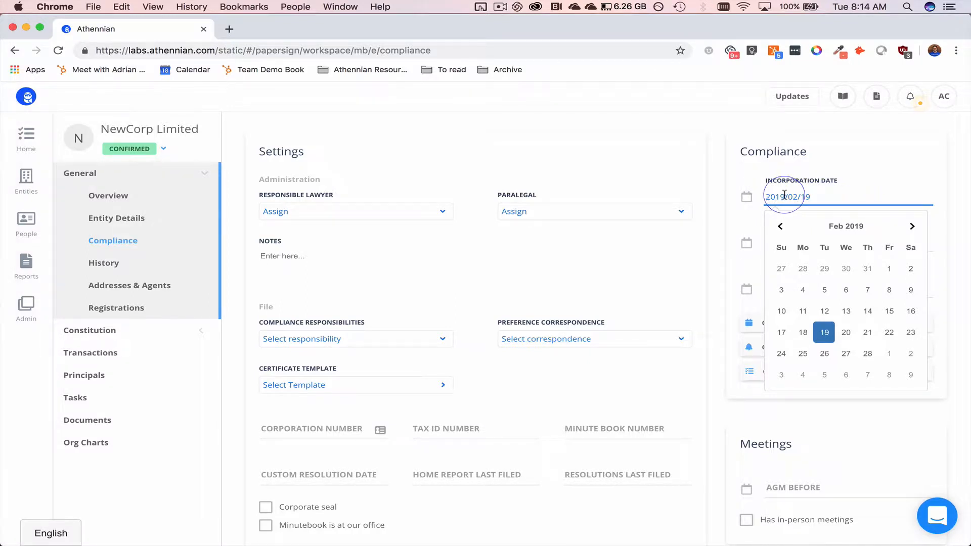
{"action": "left_click_drag", "start_coordinate": [785, 197], "coordinate": [753, 196]}
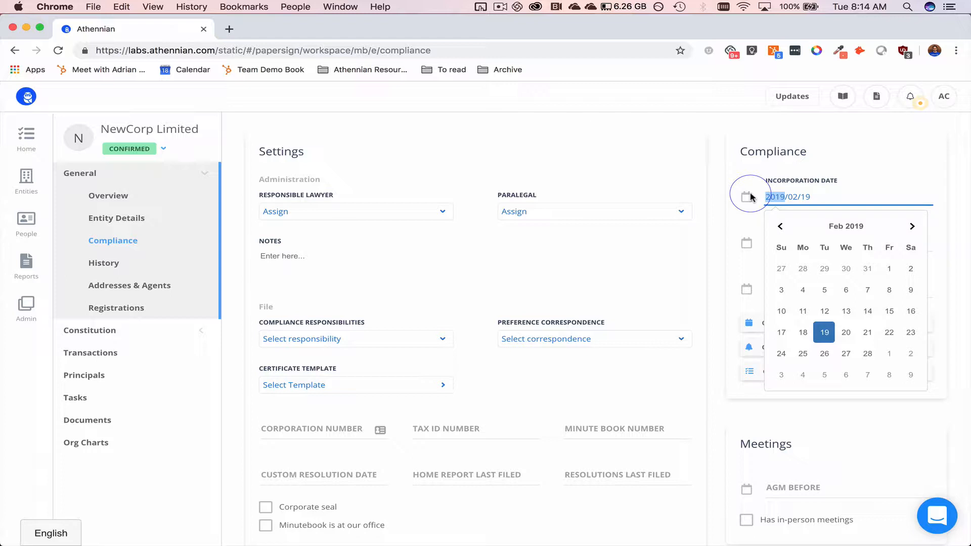
{"action": "type", "text": "1976"}
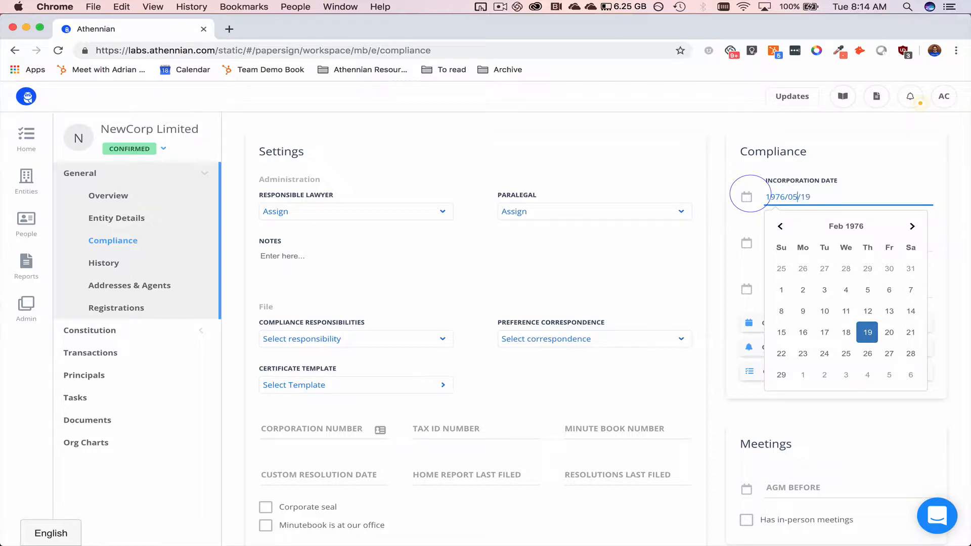
{"action": "key", "text": "BackSpace"}
{"action": "key", "text": "BackSpace"}
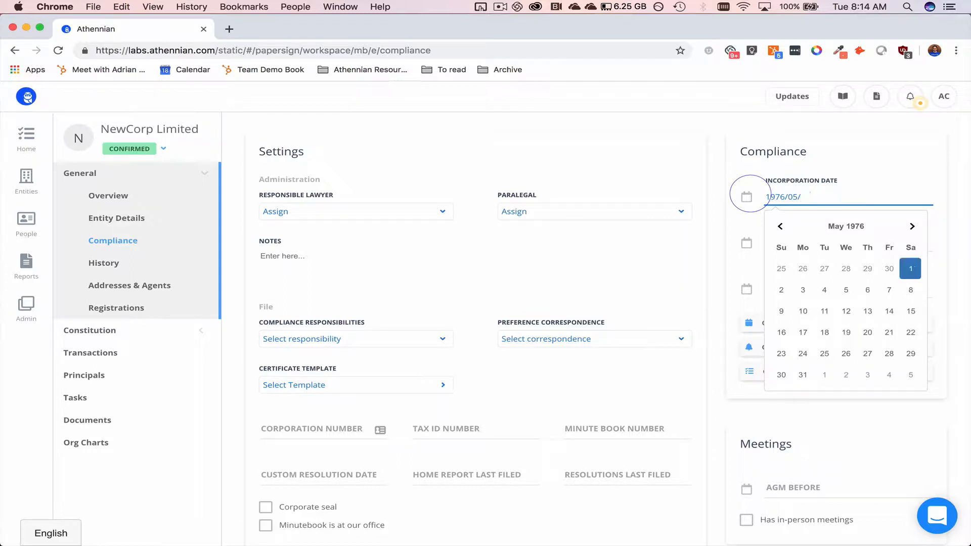
{"action": "type", "text": "11"}
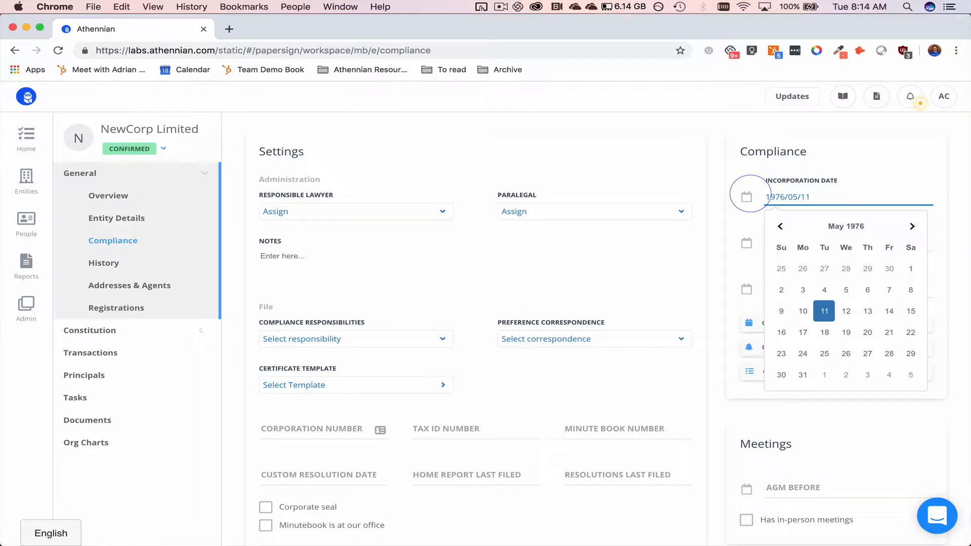
{"action": "left_click", "coordinate": [731, 122]}
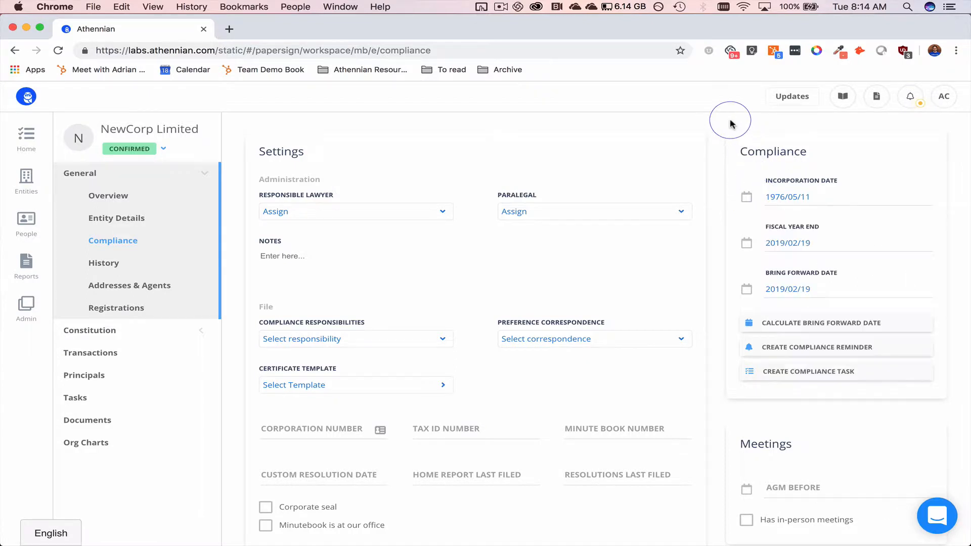
Set the fiscal year end to 2019/12/31
{"action": "left_click", "coordinate": [789, 242]}
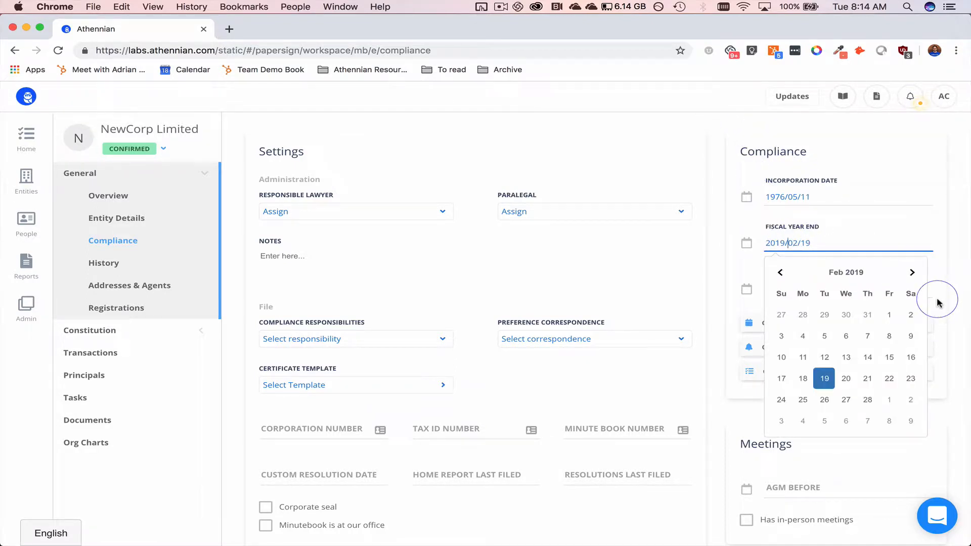
{"action": "left_click", "coordinate": [915, 281]}
{"action": "left_click", "coordinate": [915, 280]}
{"action": "left_click", "coordinate": [914, 279]}
{"action": "left_click", "coordinate": [914, 279]}
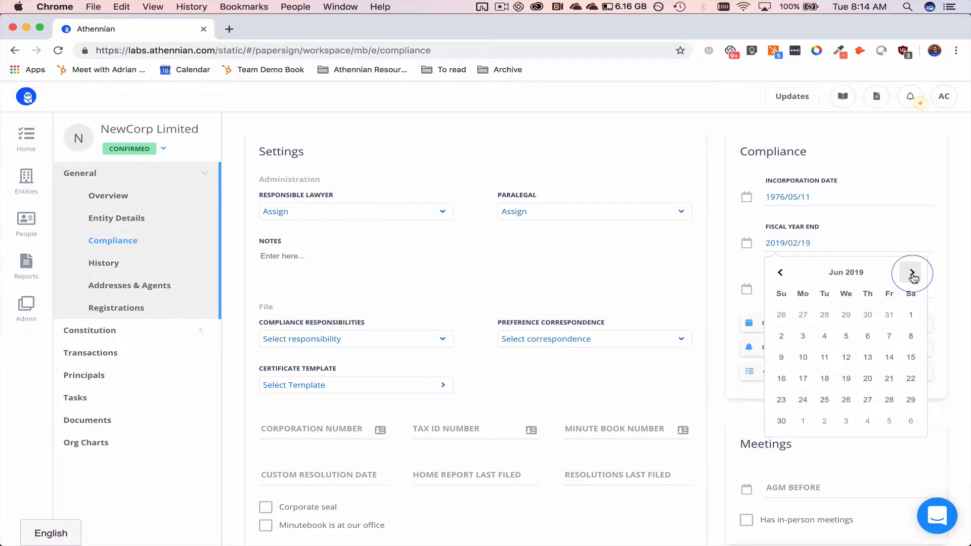
{"action": "left_click", "coordinate": [914, 279]}
{"action": "left_click", "coordinate": [913, 278]}
{"action": "left_click", "coordinate": [913, 280]}
{"action": "left_click", "coordinate": [913, 279]}
{"action": "left_click", "coordinate": [913, 279]}
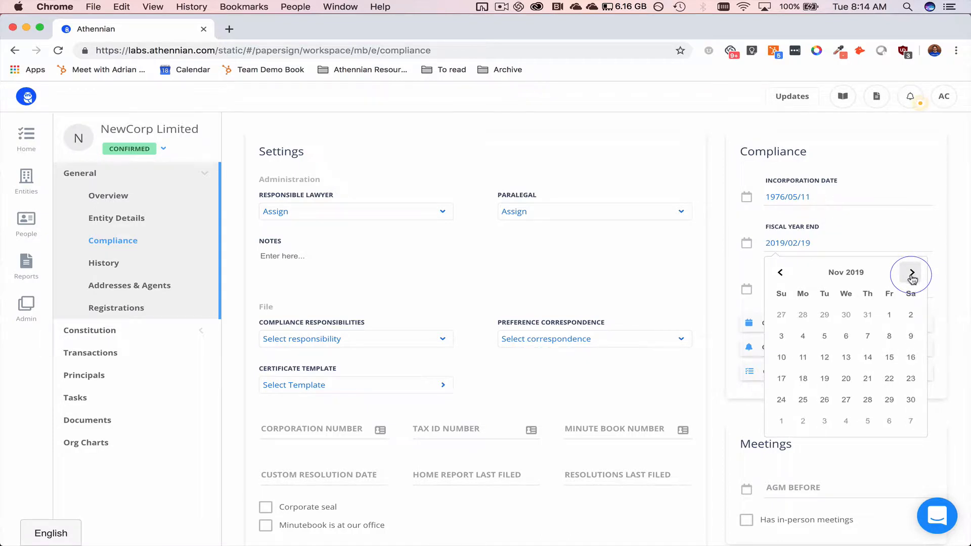
{"action": "left_click", "coordinate": [913, 279]}
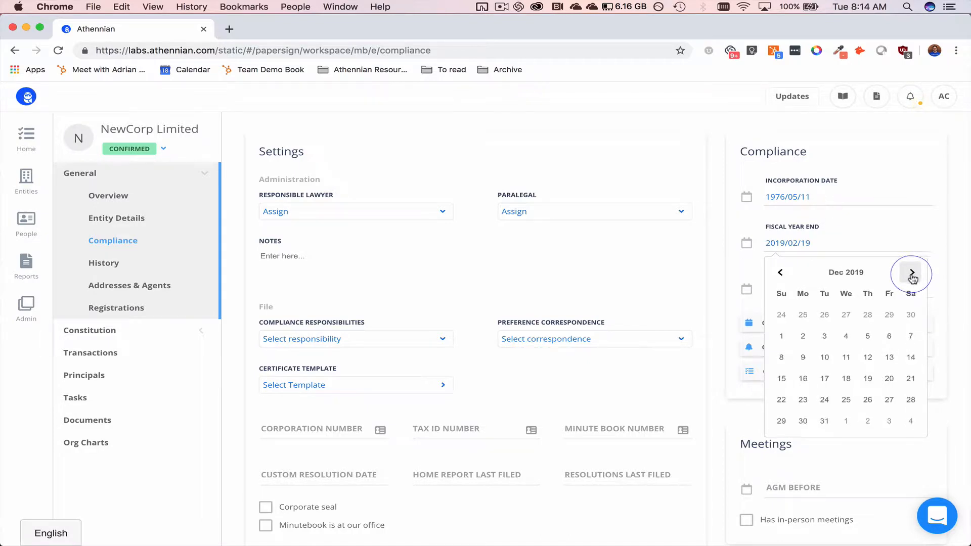
{"action": "left_click", "coordinate": [824, 421]}
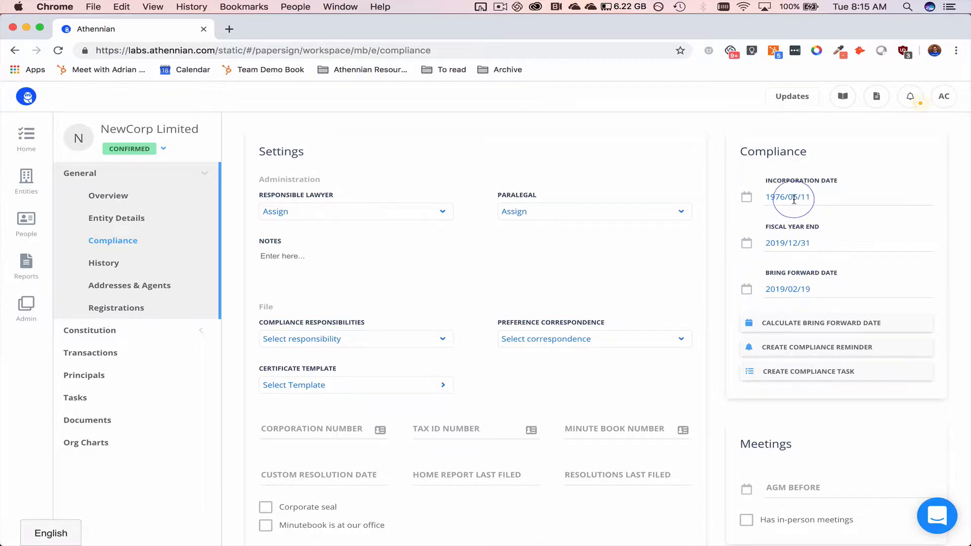
Set the bring forward date to 2019/03/11
{"action": "left_click", "coordinate": [810, 288]}
{"action": "left_click", "coordinate": [912, 318]}
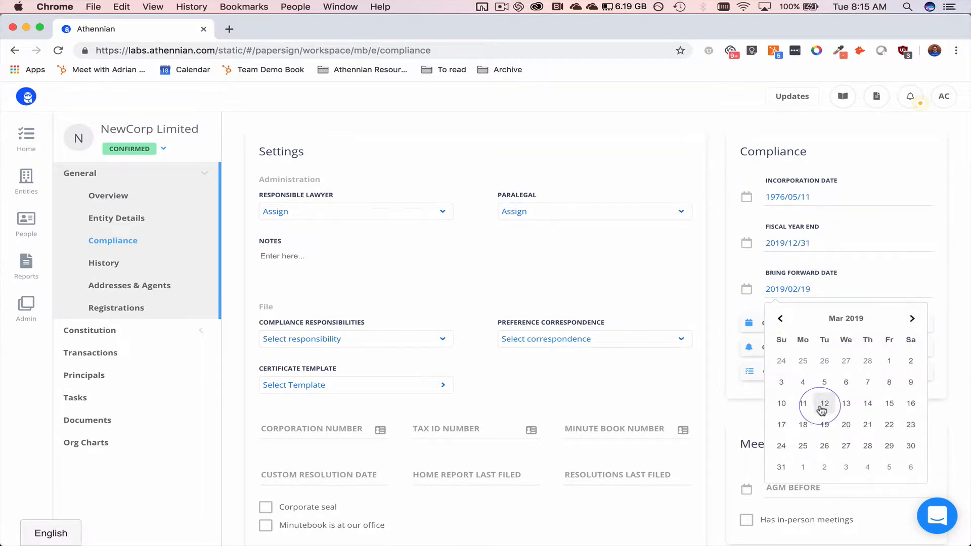
{"action": "left_click", "coordinate": [803, 405]}
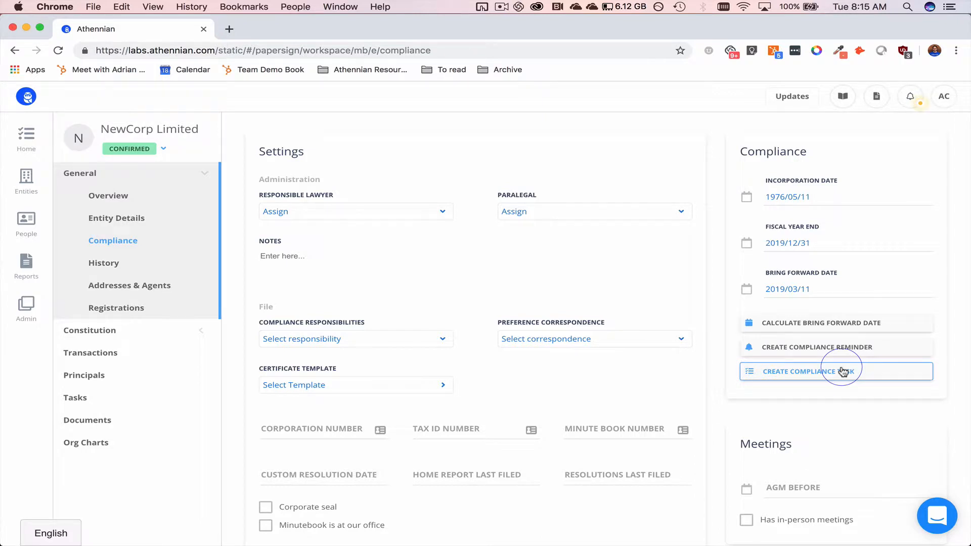
Create a compliance task and a compliance reminder for NewCorp Limited, and dismiss the notifications
{"action": "left_click", "coordinate": [790, 374]}
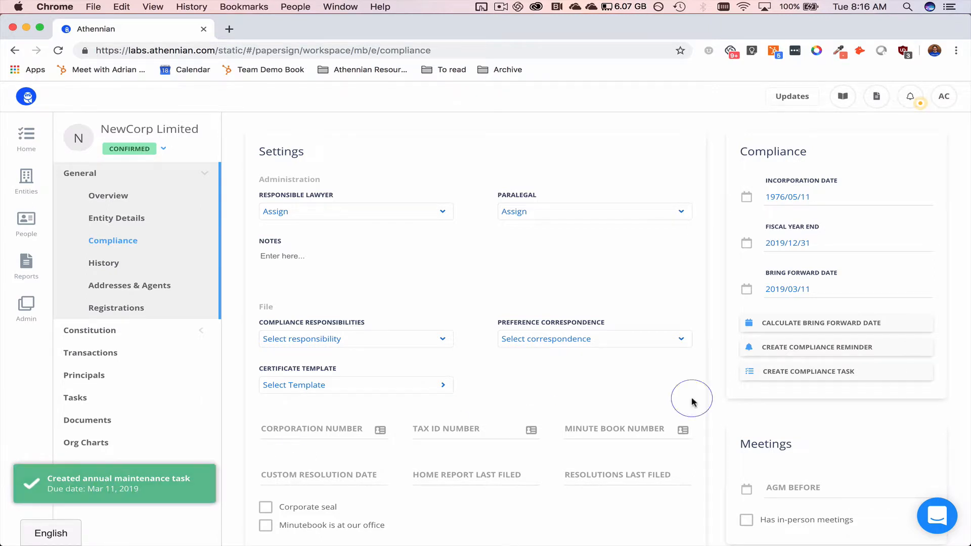
{"action": "left_click", "coordinate": [798, 350]}
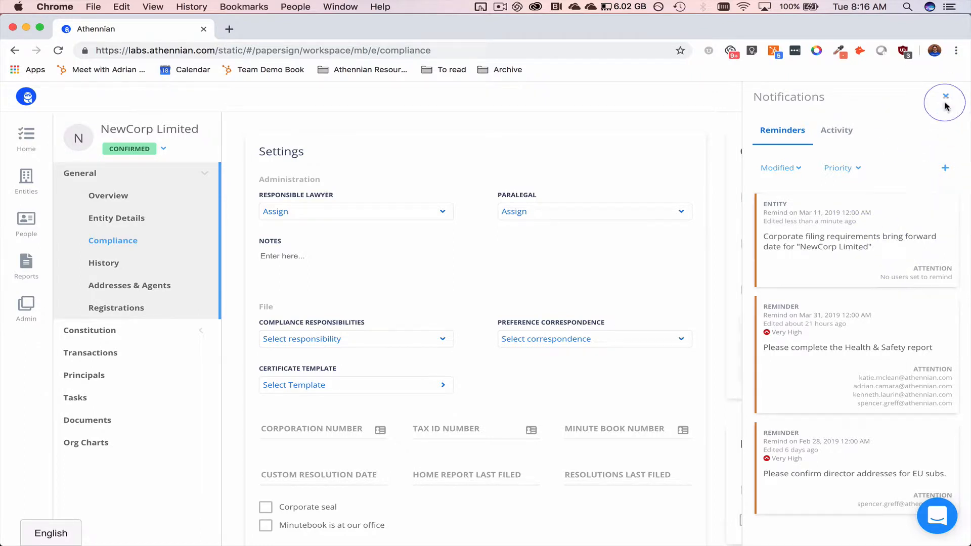
{"action": "left_click", "coordinate": [946, 96]}
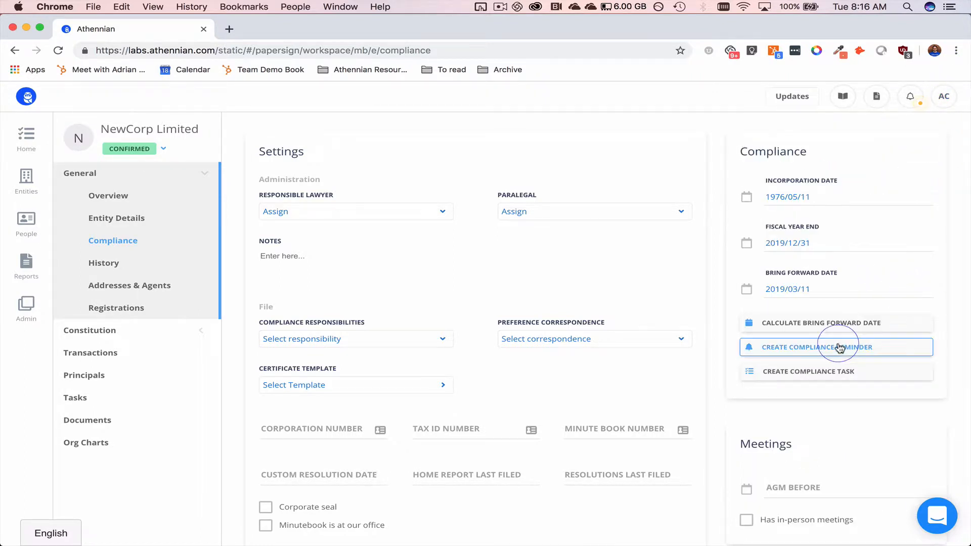
Switch NewCorp Limited's status to Pending, view its compliance actions, and restore the status to Confirmed
{"action": "left_click", "coordinate": [134, 130]}
{"action": "left_click", "coordinate": [132, 148]}
{"action": "left_click", "coordinate": [151, 183]}
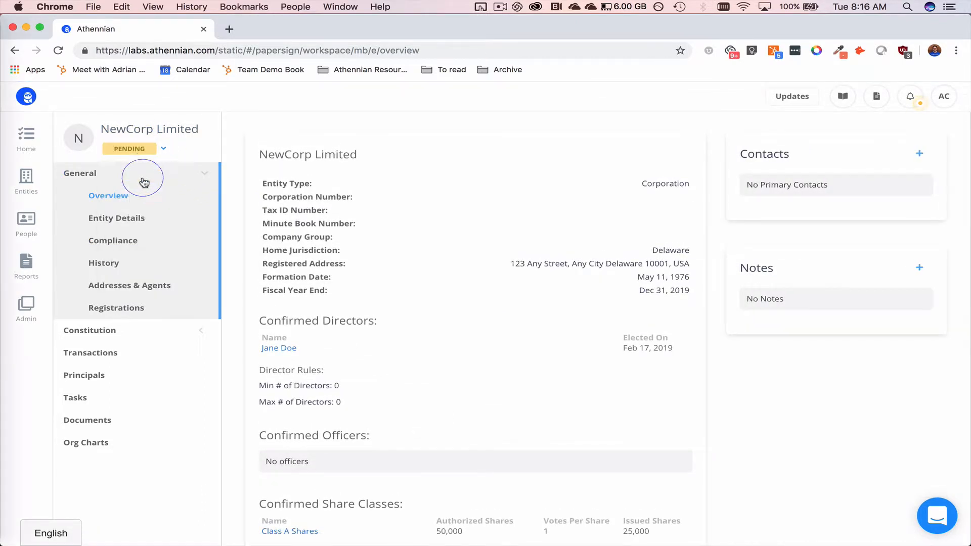
{"action": "left_click", "coordinate": [108, 236]}
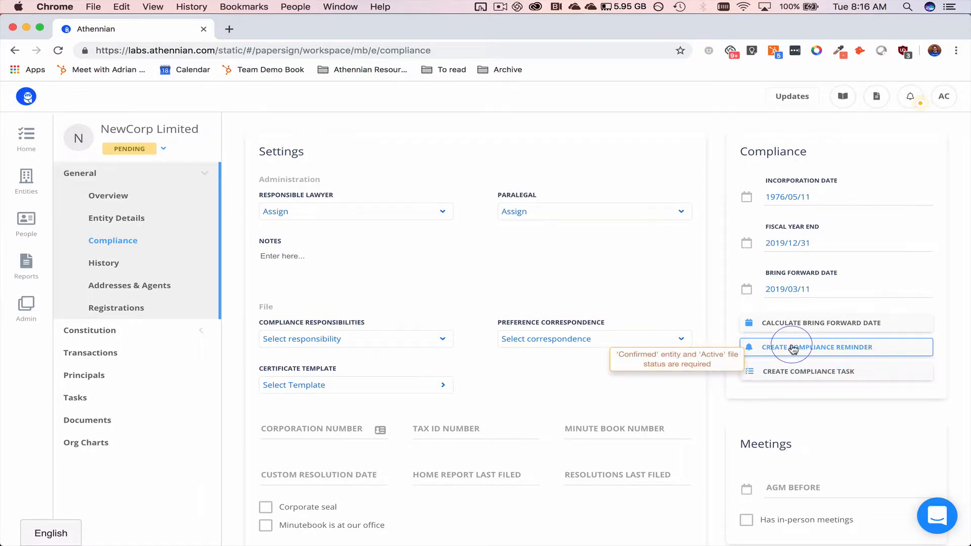
{"action": "left_click", "coordinate": [136, 159]}
{"action": "left_click", "coordinate": [141, 199]}
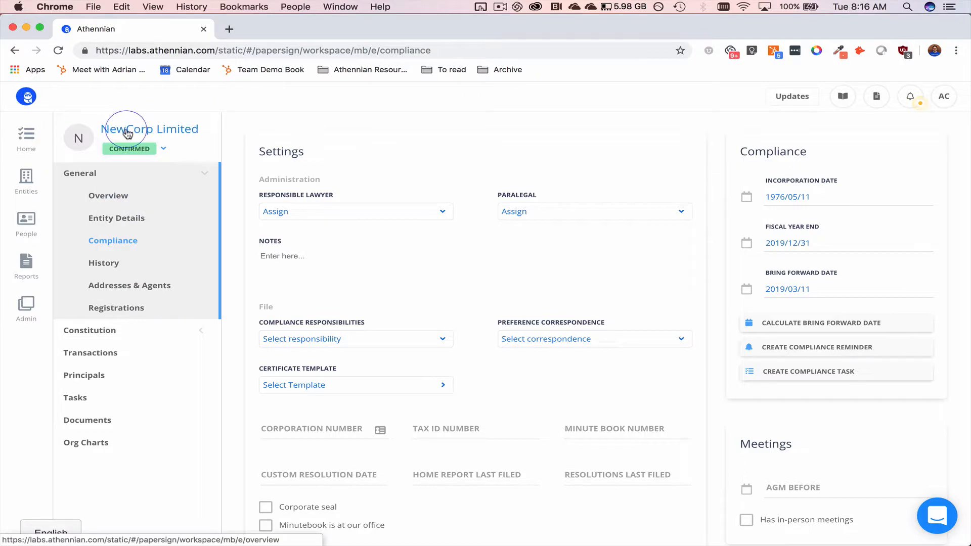
Open NewCorp Limited's annual maintenance task and set its priority to Very High
{"action": "left_click", "coordinate": [76, 399]}
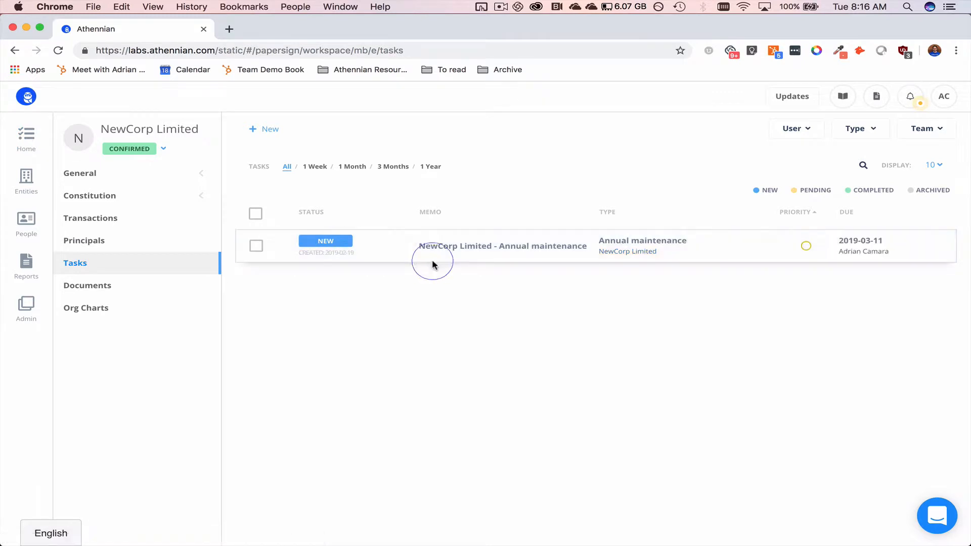
{"action": "left_click", "coordinate": [418, 253]}
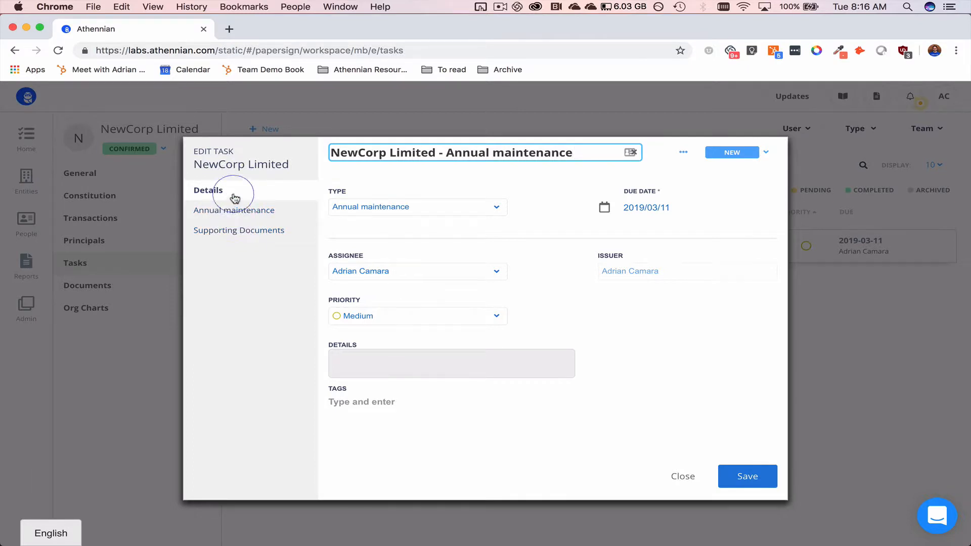
{"action": "left_click", "coordinate": [483, 316]}
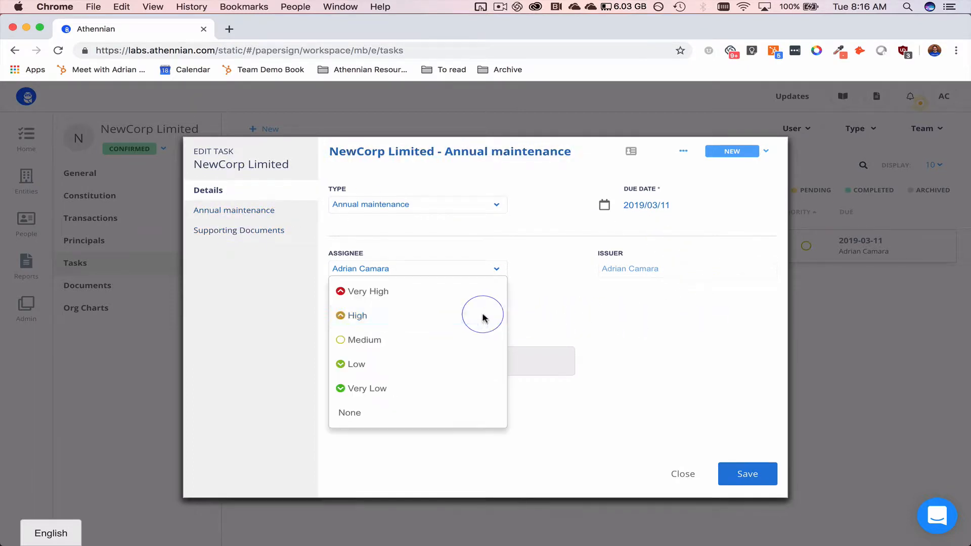
{"action": "left_click", "coordinate": [449, 290]}
{"action": "left_click", "coordinate": [448, 273]}
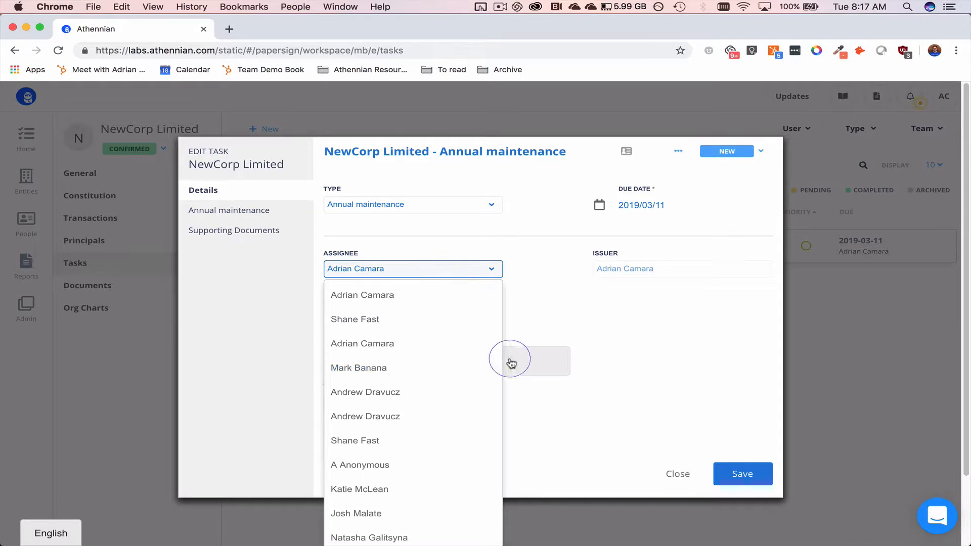
{"action": "left_click", "coordinate": [610, 365]}
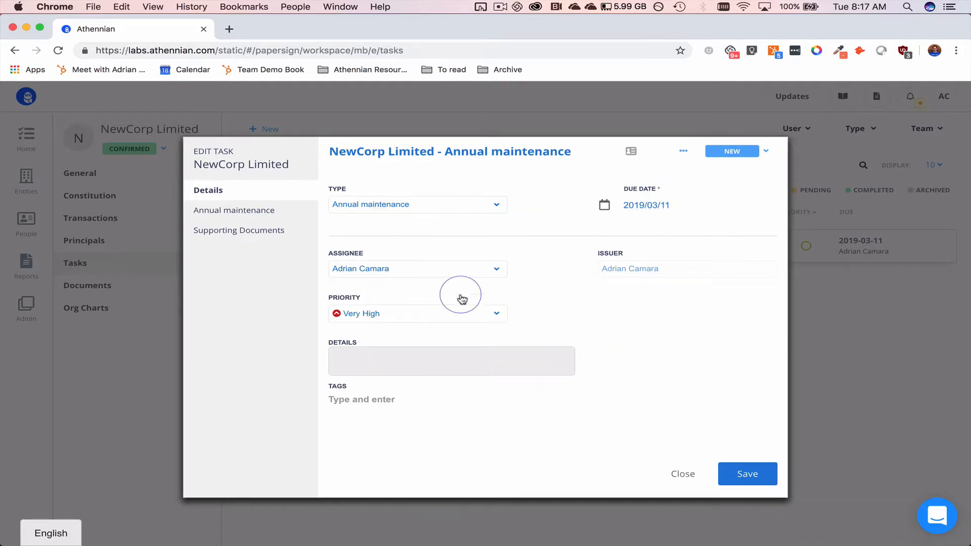
{"action": "left_click", "coordinate": [371, 354]}
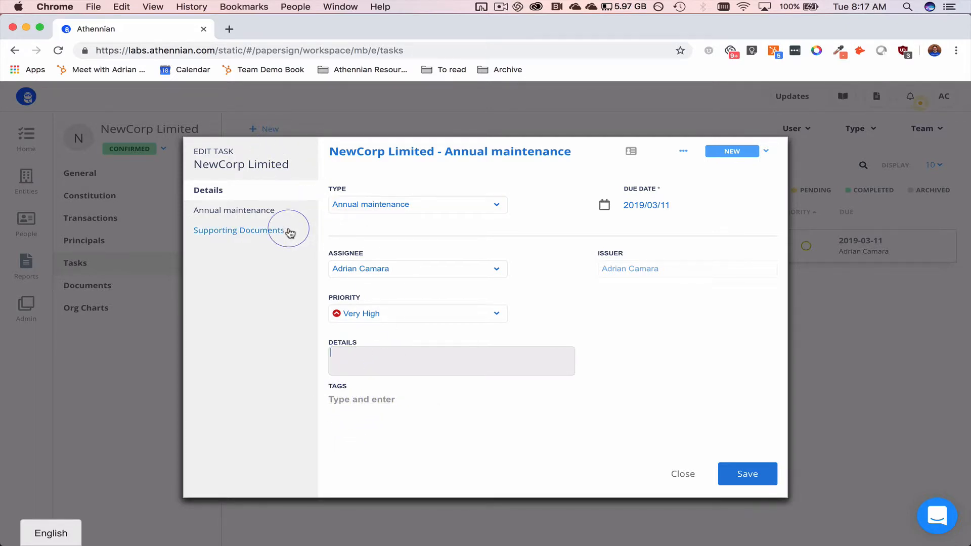
Show the task's annual maintenance fields, including the additional AGM and board meeting dates
{"action": "left_click", "coordinate": [269, 212]}
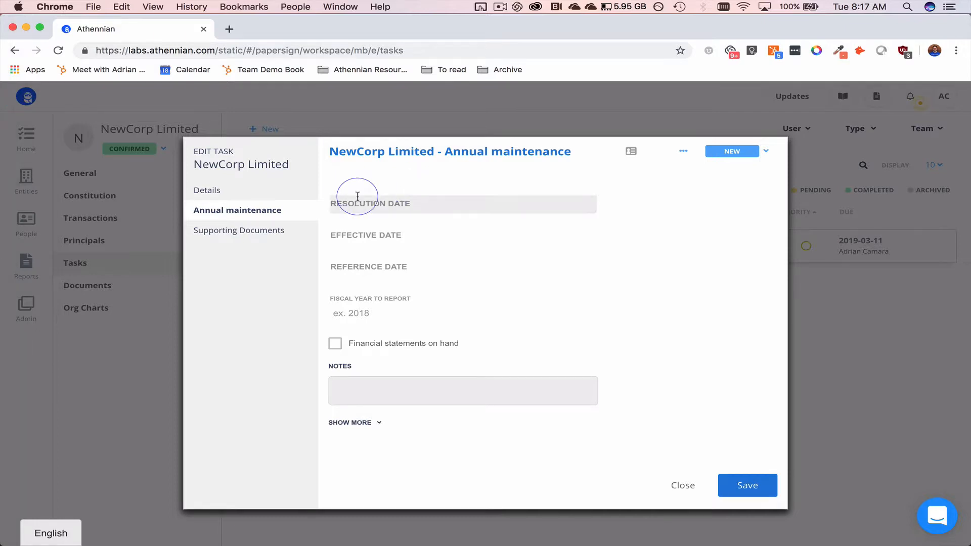
{"action": "left_click", "coordinate": [356, 425]}
{"action": "scroll", "coordinate": [369, 379], "scroll_direction": "down", "scroll_amount": 5}
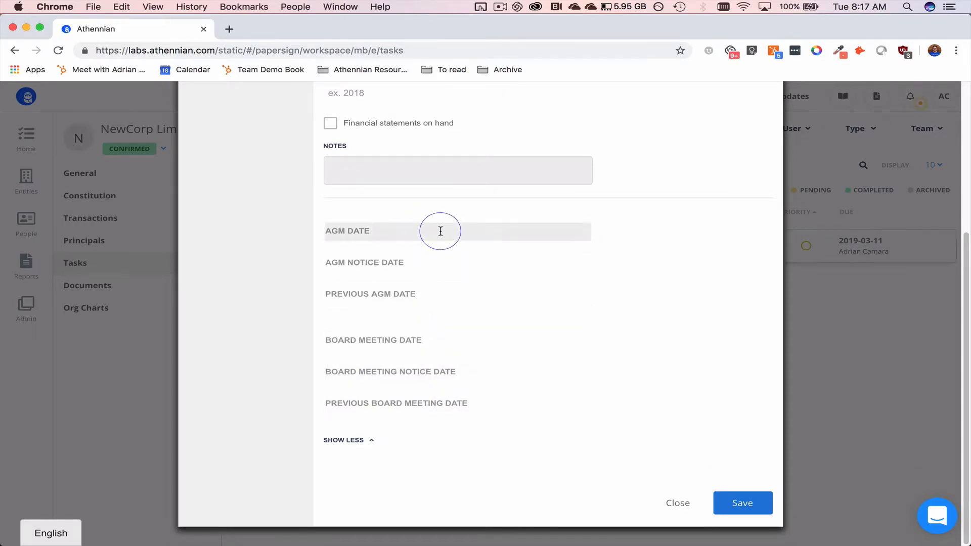
{"action": "scroll", "coordinate": [442, 387], "scroll_direction": "up", "scroll_amount": 3}
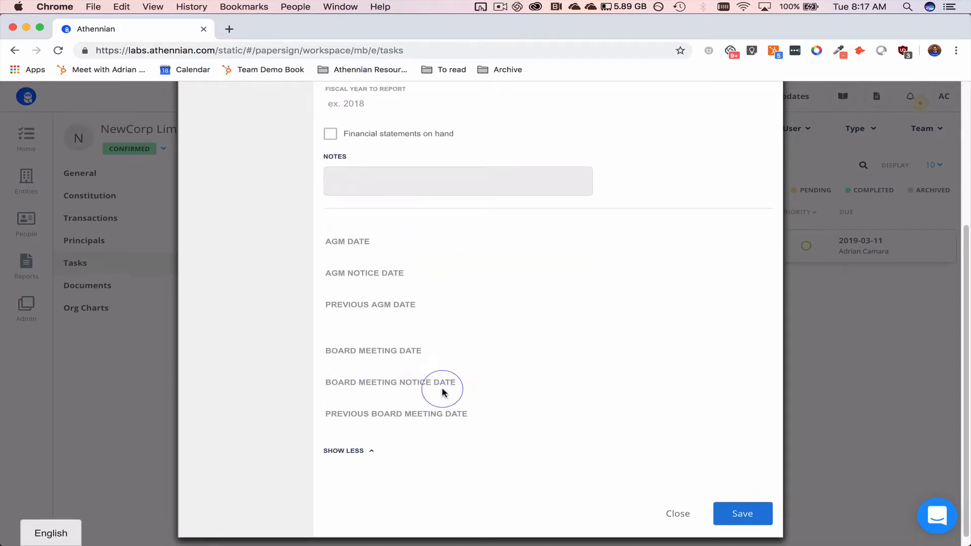
{"action": "scroll", "coordinate": [404, 404], "scroll_direction": "up", "scroll_amount": 5}
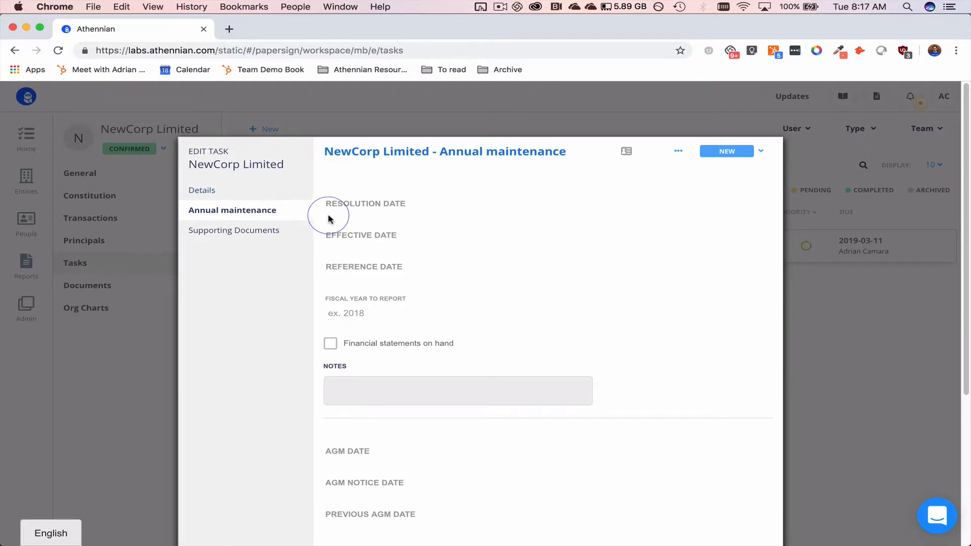
Set the resolution, effective and reference dates to 2019/02/19 and the fiscal year to report to 2018
{"action": "left_click", "coordinate": [343, 205]}
{"action": "left_click", "coordinate": [387, 340]}
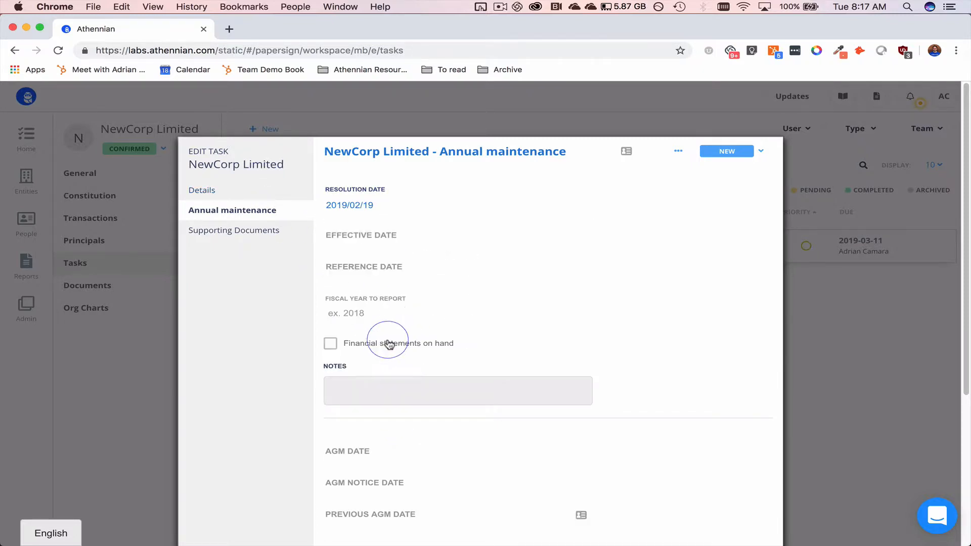
{"action": "left_click", "coordinate": [369, 229]}
{"action": "left_click", "coordinate": [385, 372]}
{"action": "left_click", "coordinate": [347, 269]}
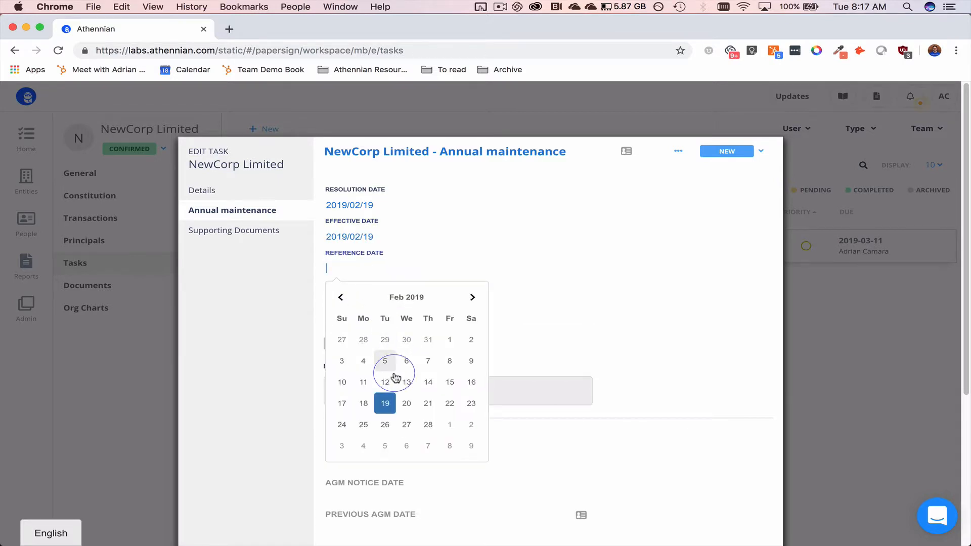
{"action": "left_click", "coordinate": [383, 403]}
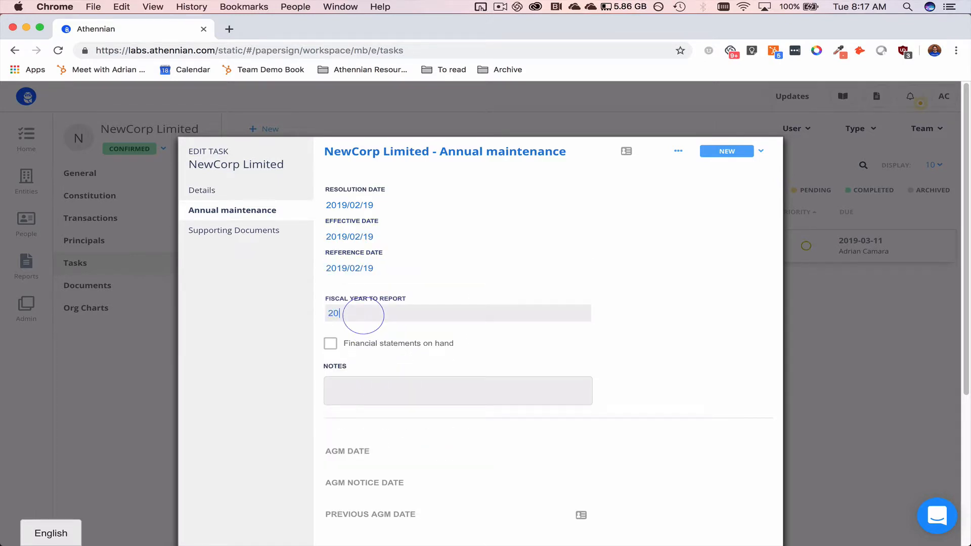
Set the AGM date, AGM notice date and previous AGM date to 2019/02/19
{"action": "scroll", "coordinate": [367, 320], "scroll_direction": "down", "scroll_amount": 5}
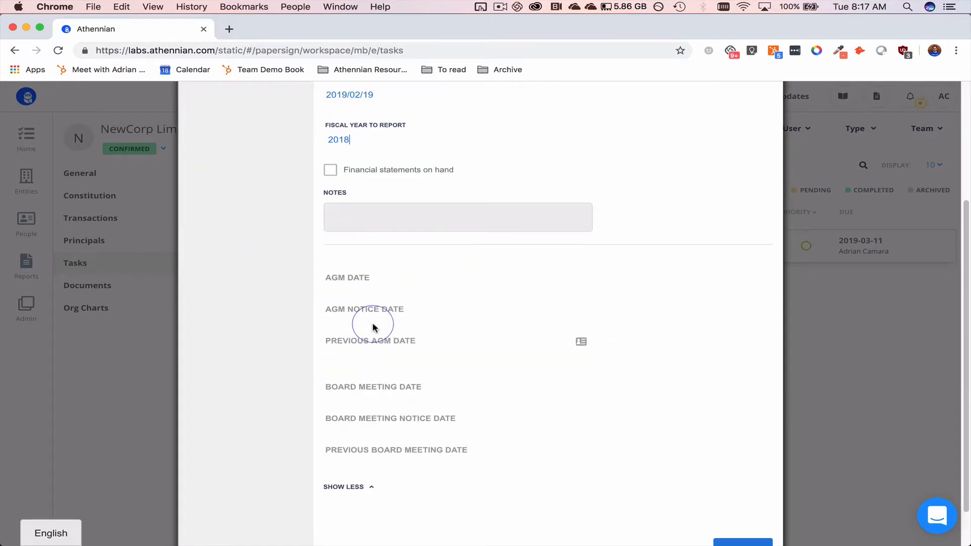
{"action": "left_click", "coordinate": [357, 278]}
{"action": "left_click", "coordinate": [387, 415]}
{"action": "left_click", "coordinate": [353, 303]}
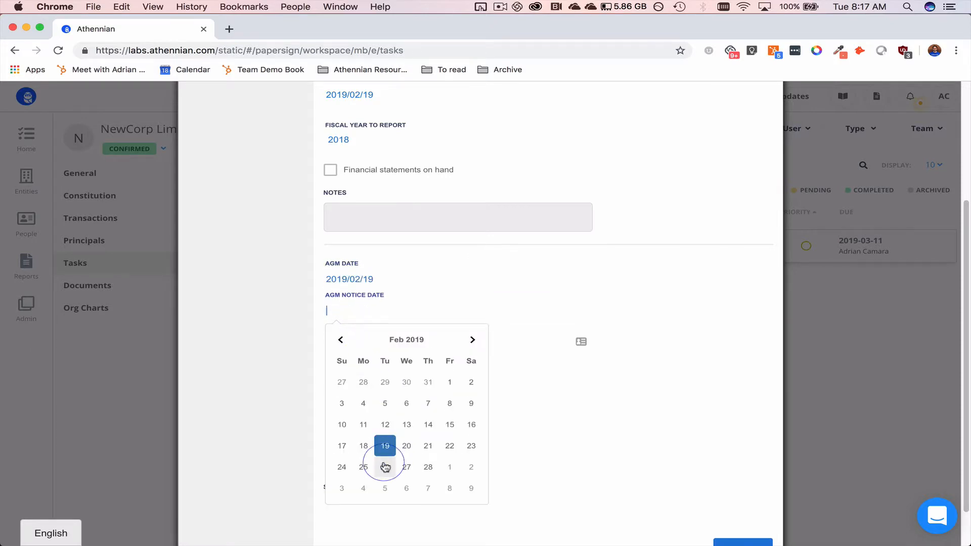
{"action": "left_click", "coordinate": [385, 445]}
{"action": "left_click", "coordinate": [350, 347]}
{"action": "left_click", "coordinate": [385, 477]}
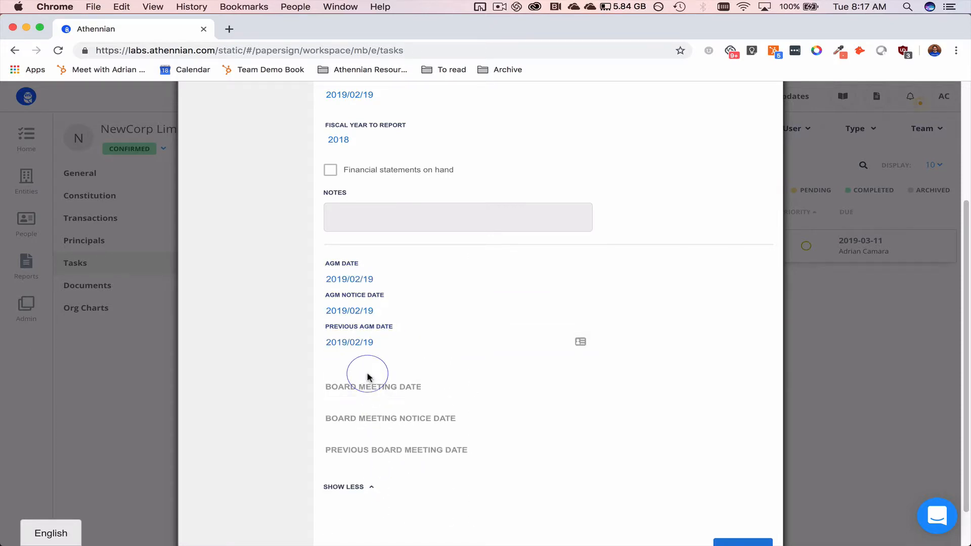
Set the board meeting date, its notice date and the previous board meeting date to 2019/02/19, and save the task
{"action": "left_click", "coordinate": [369, 387]}
{"action": "left_click", "coordinate": [386, 513]}
{"action": "scroll", "coordinate": [397, 405], "scroll_direction": "down", "scroll_amount": 2}
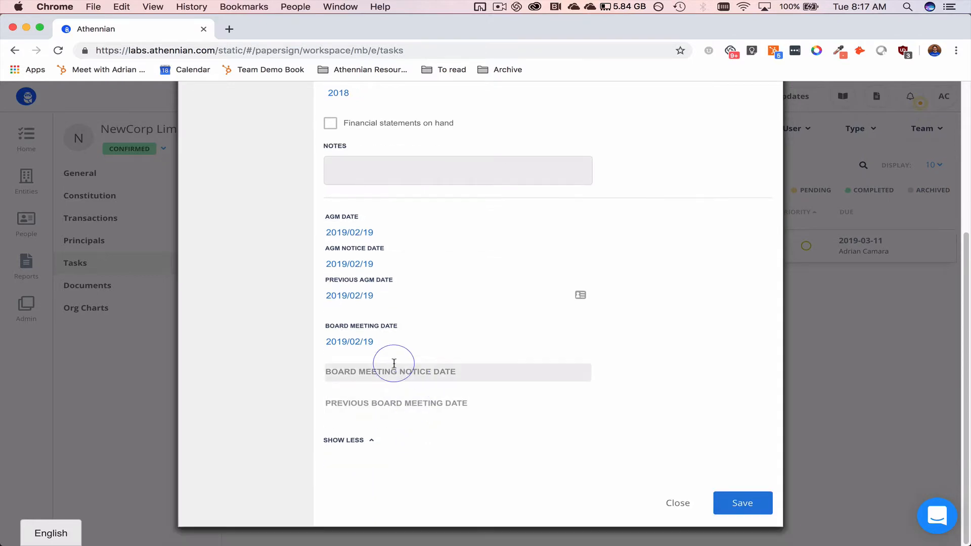
{"action": "left_click", "coordinate": [395, 371]}
{"action": "left_click", "coordinate": [383, 508]}
{"action": "left_click", "coordinate": [369, 399]}
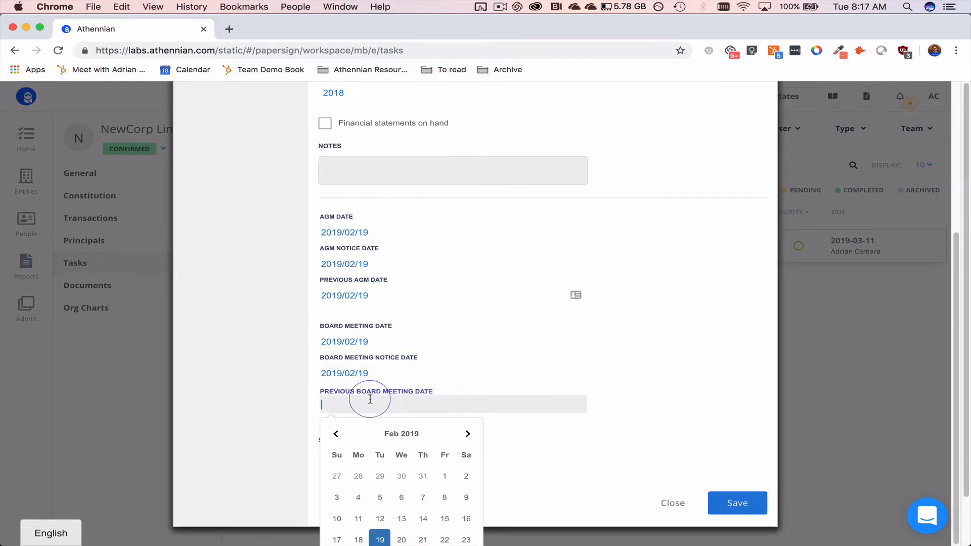
{"action": "left_click", "coordinate": [381, 487]}
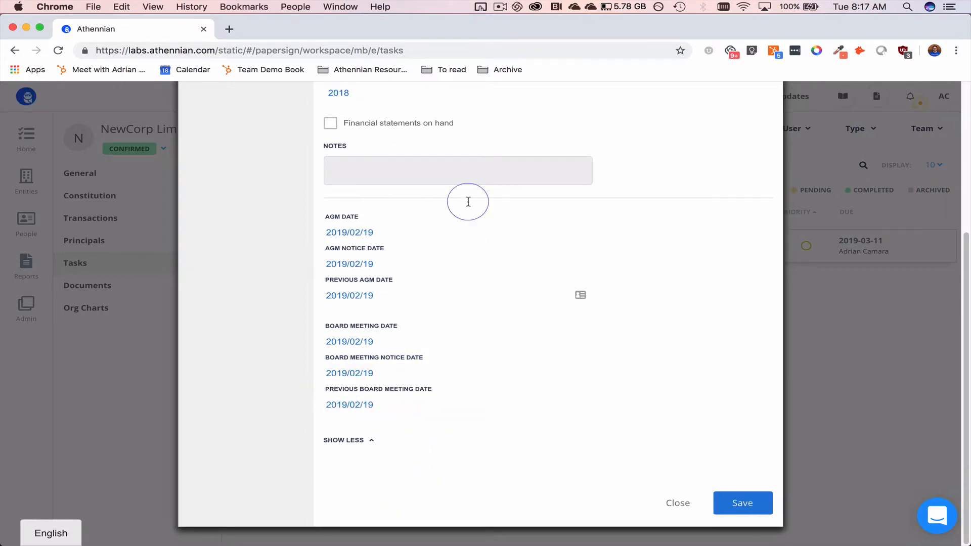
{"action": "scroll", "coordinate": [369, 465], "scroll_direction": "up", "scroll_amount": 5}
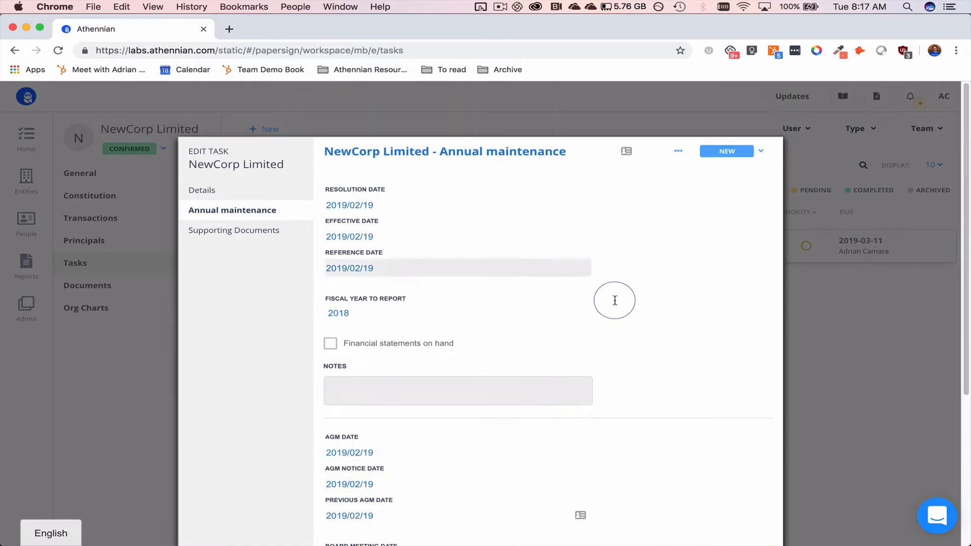
{"action": "scroll", "coordinate": [700, 495], "scroll_direction": "down", "scroll_amount": 5}
{"action": "left_click", "coordinate": [716, 502]}
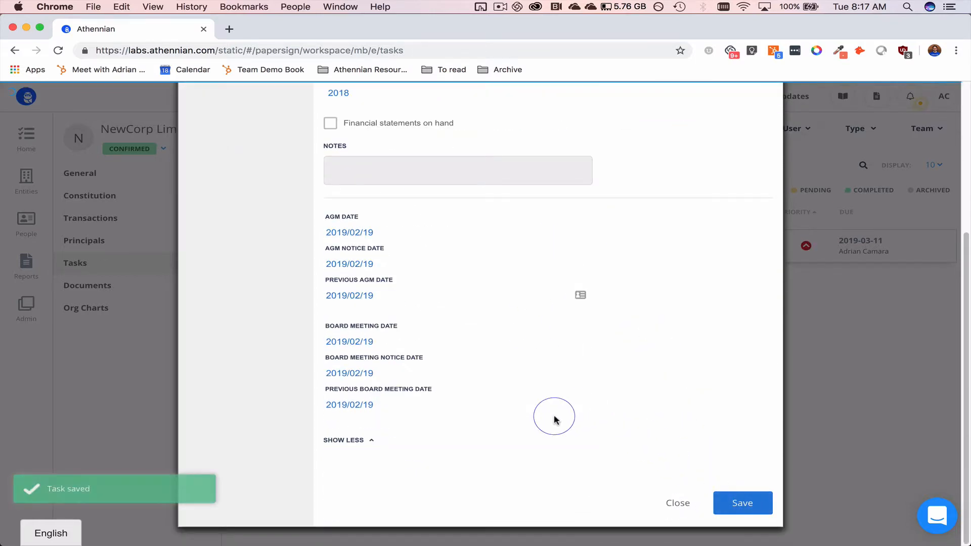
View the task's supporting documents section and return to its annual maintenance fields
{"action": "scroll", "coordinate": [555, 419], "scroll_direction": "up", "scroll_amount": 3}
{"action": "scroll", "coordinate": [553, 422], "scroll_direction": "up", "scroll_amount": 2}
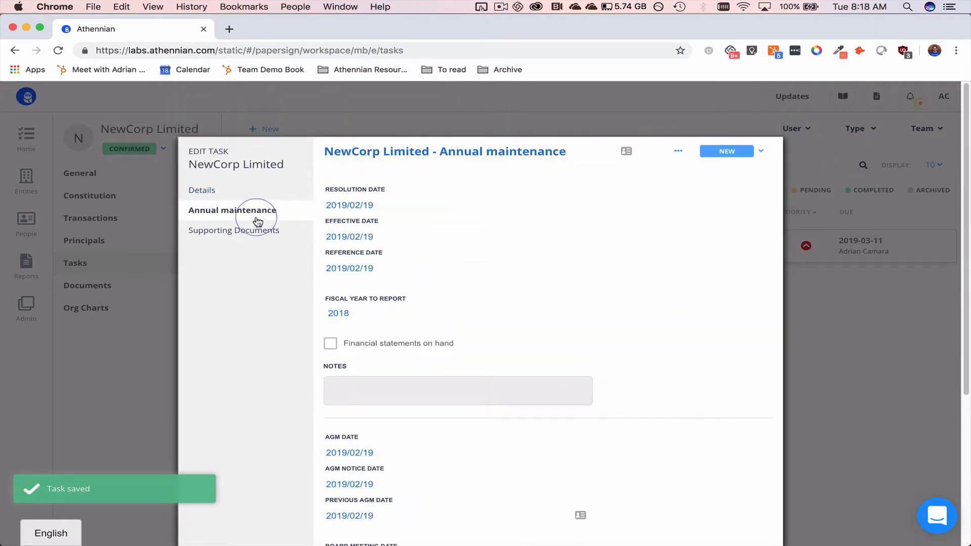
{"action": "left_click", "coordinate": [215, 233]}
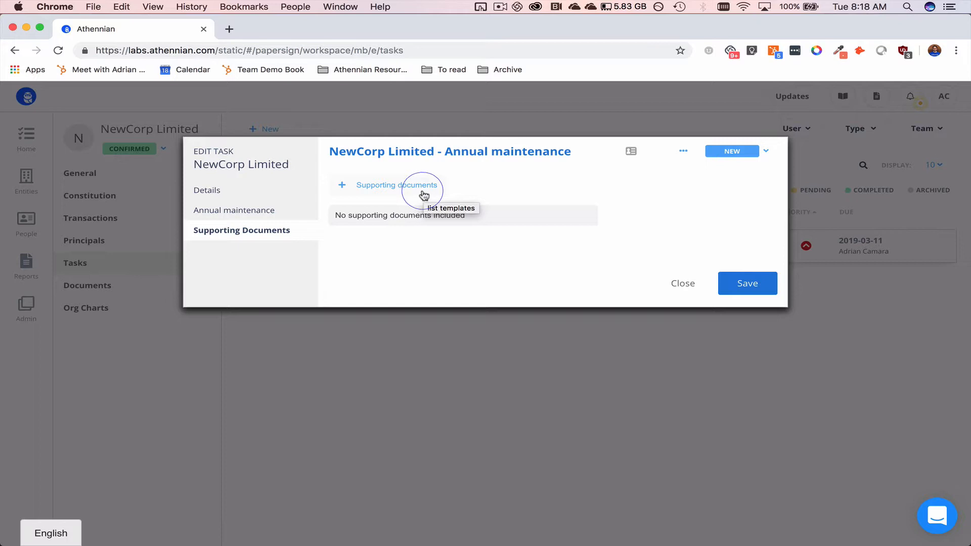
{"action": "left_click", "coordinate": [268, 212]}
Rename the task as "Annual maintenance - 2019" and save it
{"action": "left_click", "coordinate": [602, 153]}
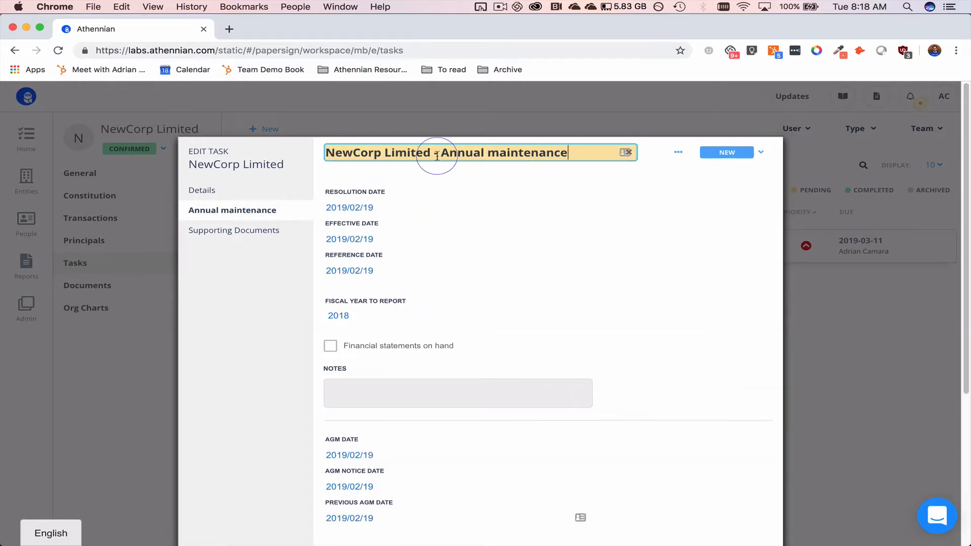
{"action": "left_click_drag", "start_coordinate": [437, 156], "coordinate": [275, 147]}
{"action": "key", "text": "BackSpace"}
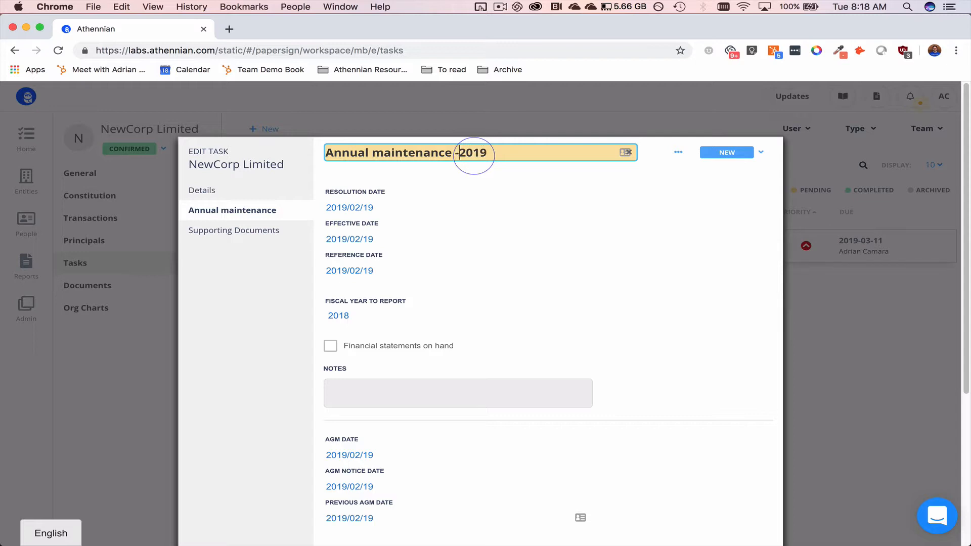
{"action": "scroll", "coordinate": [588, 253], "scroll_direction": "down", "scroll_amount": 5}
{"action": "left_click", "coordinate": [743, 503]}
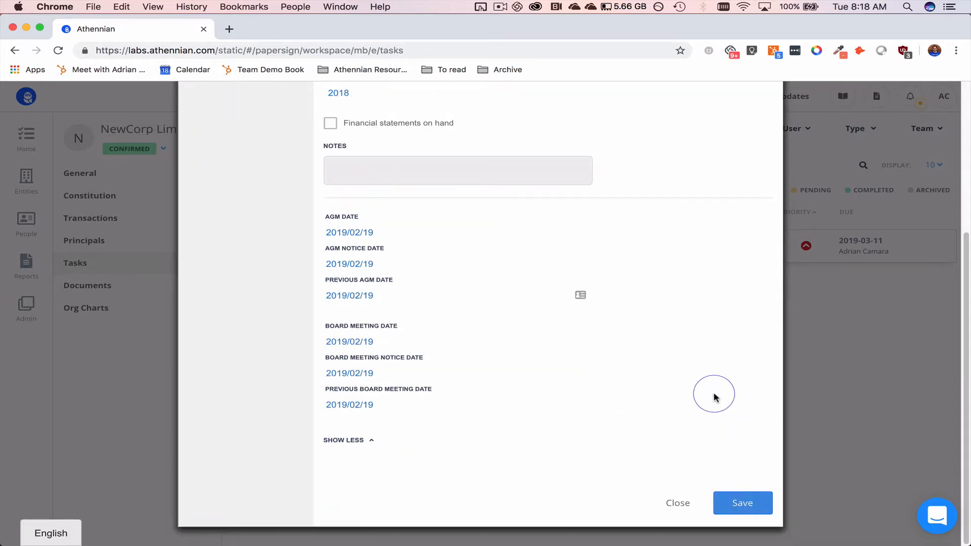
{"action": "left_click", "coordinate": [730, 152]}
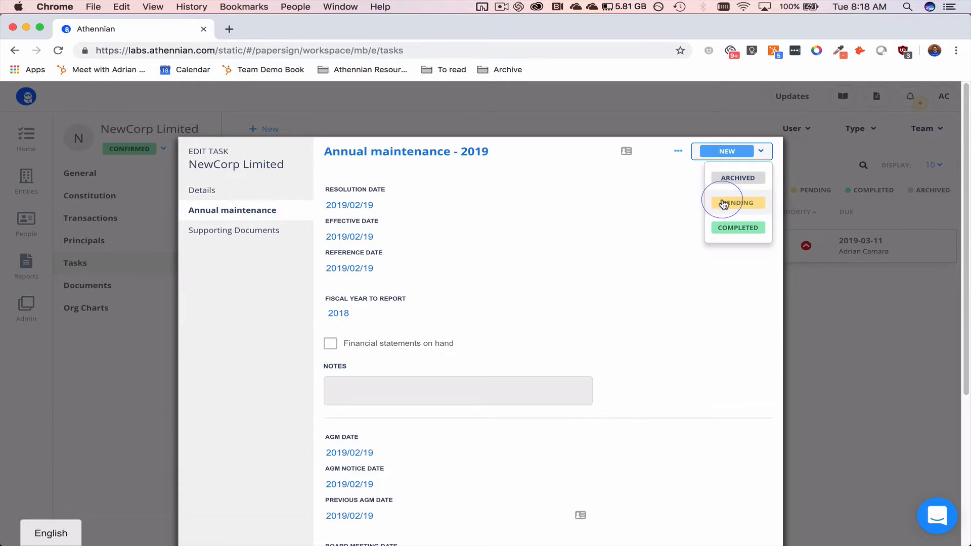
{"action": "left_click", "coordinate": [723, 204]}
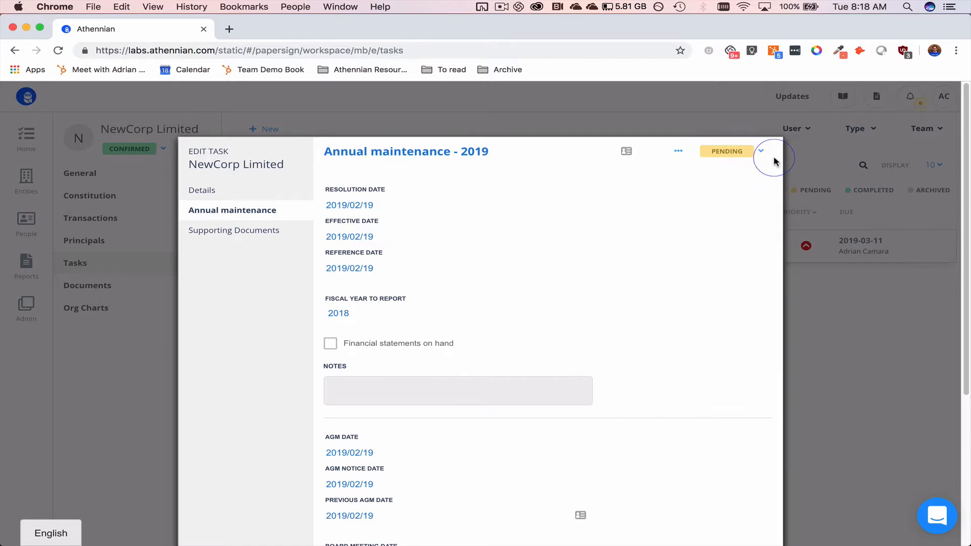
{"action": "scroll", "coordinate": [759, 511], "scroll_direction": "down", "scroll_amount": 5}
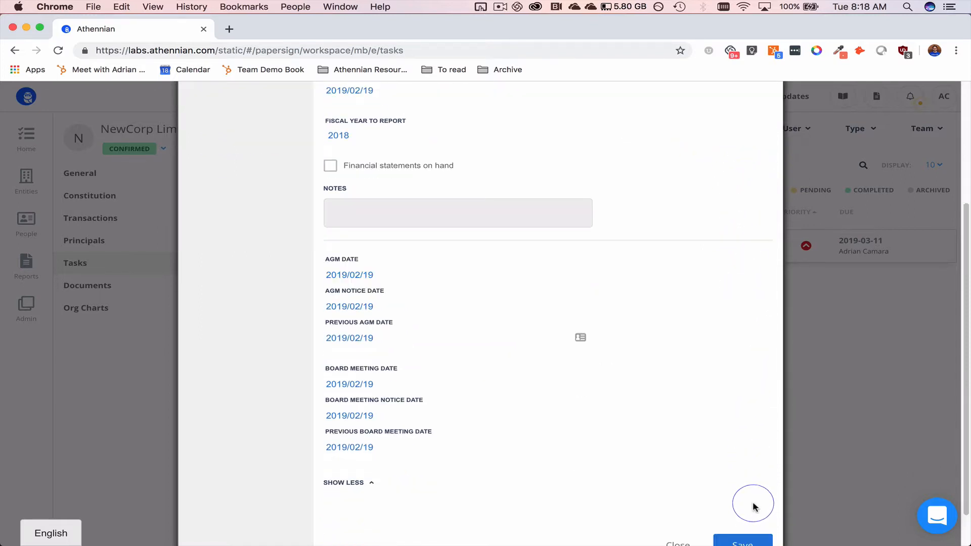
{"action": "scroll", "coordinate": [818, 448], "scroll_direction": "up", "scroll_amount": 2}
{"action": "left_click", "coordinate": [853, 359]}
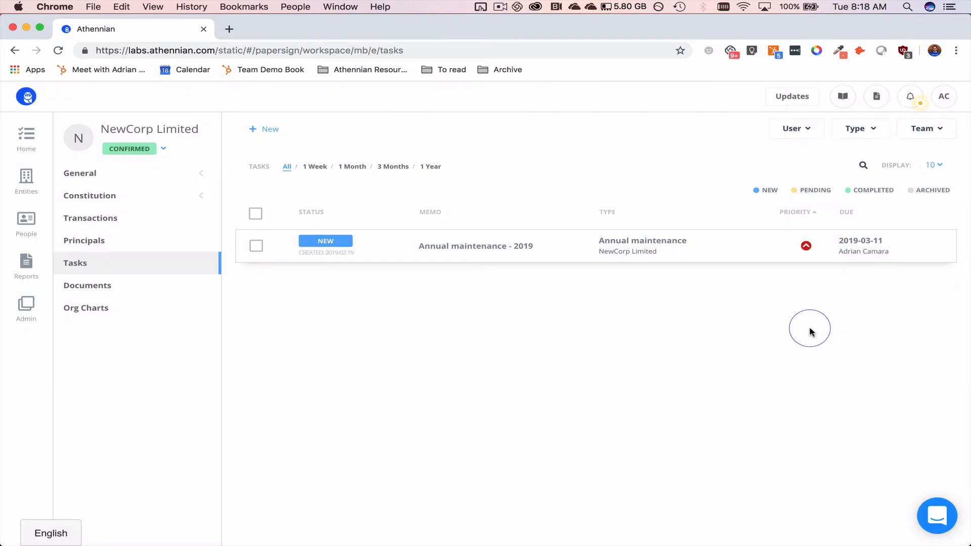
Reopen the Annual maintenance - 2019 task, set its status to Pending, save it and close it
{"action": "left_click", "coordinate": [740, 252]}
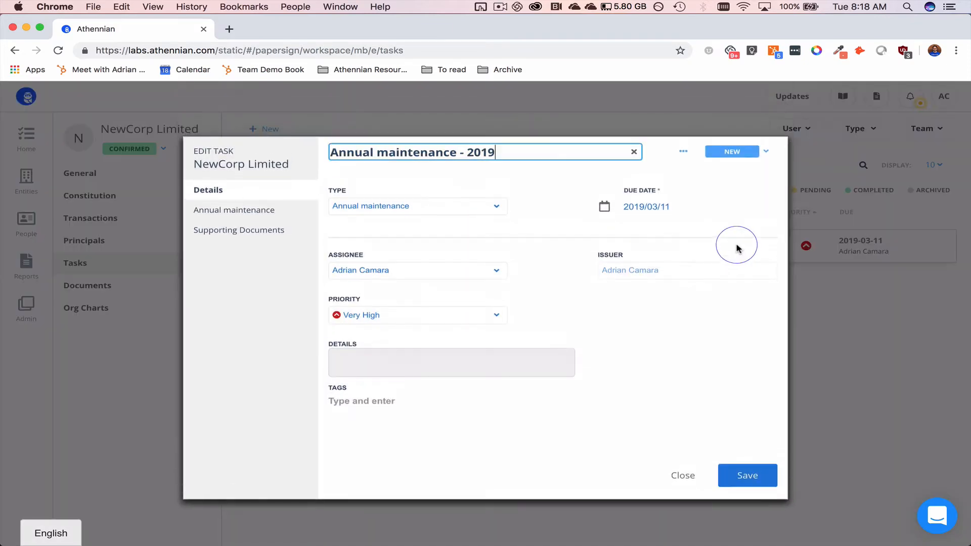
{"action": "left_click", "coordinate": [732, 151]}
{"action": "left_click", "coordinate": [744, 199]}
{"action": "left_click", "coordinate": [748, 474]}
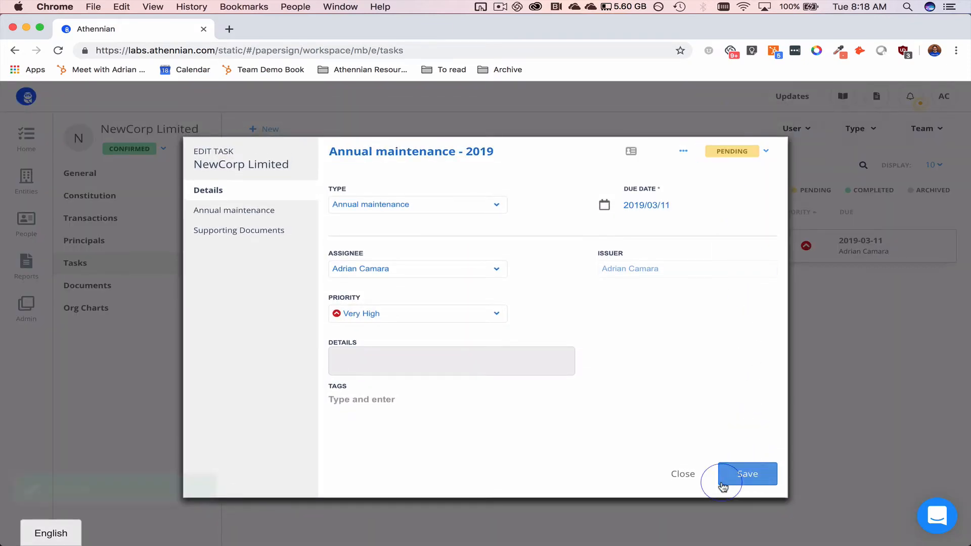
{"action": "left_click", "coordinate": [683, 474]}
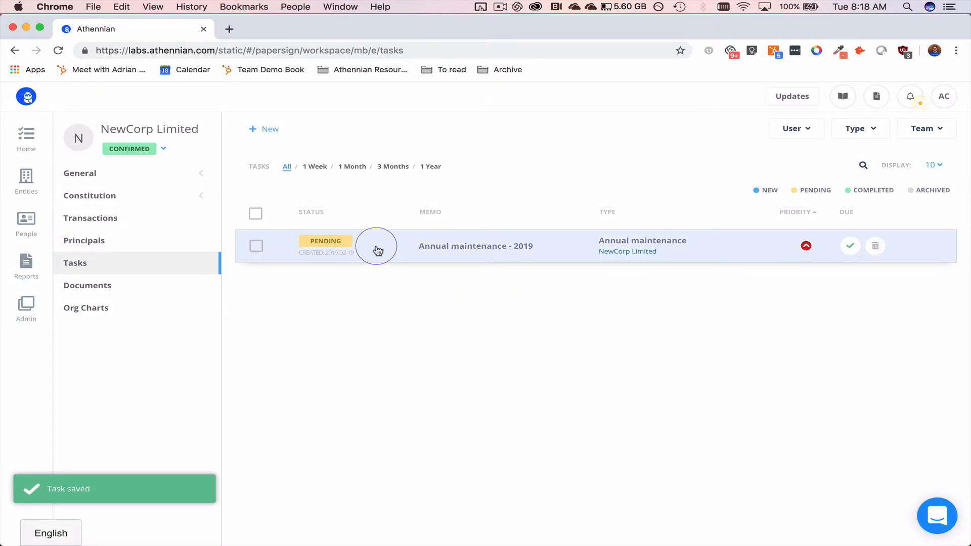
View the status options available for the pending Annual maintenance - 2019 task and close it
{"action": "left_click", "coordinate": [564, 252]}
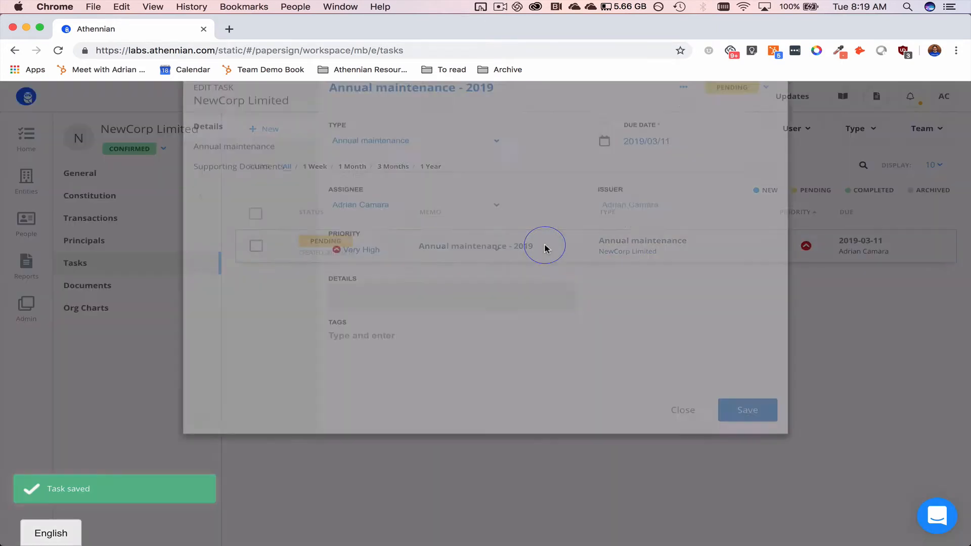
{"action": "left_click", "coordinate": [729, 158]}
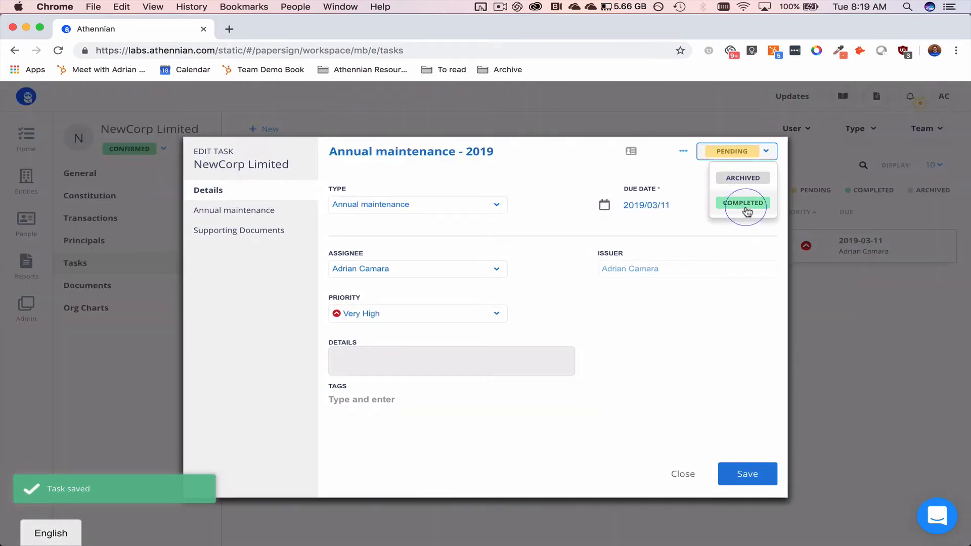
{"action": "left_click", "coordinate": [682, 472]}
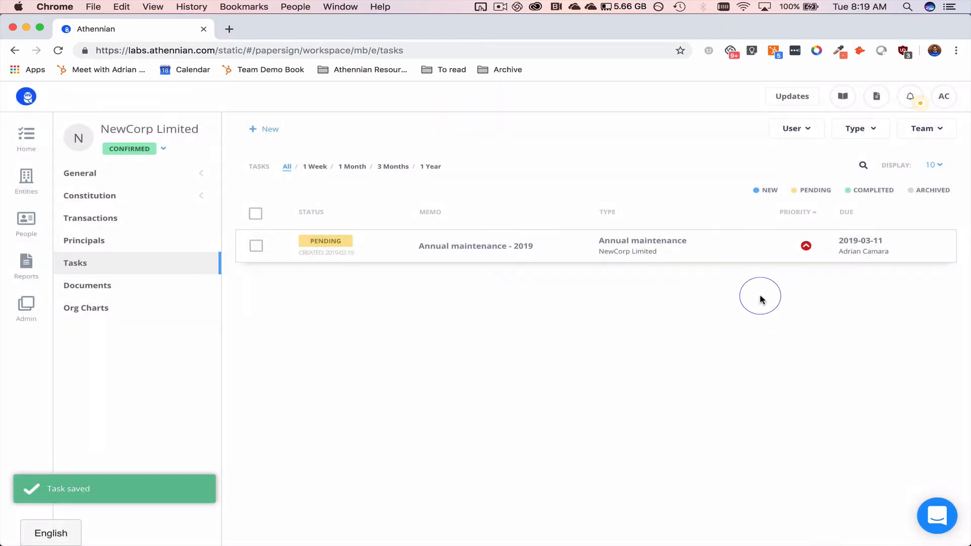
Start completing the Annual maintenance - 2019 task and tick all four checklist items, including the optional annual account payment
{"action": "left_click", "coordinate": [850, 246]}
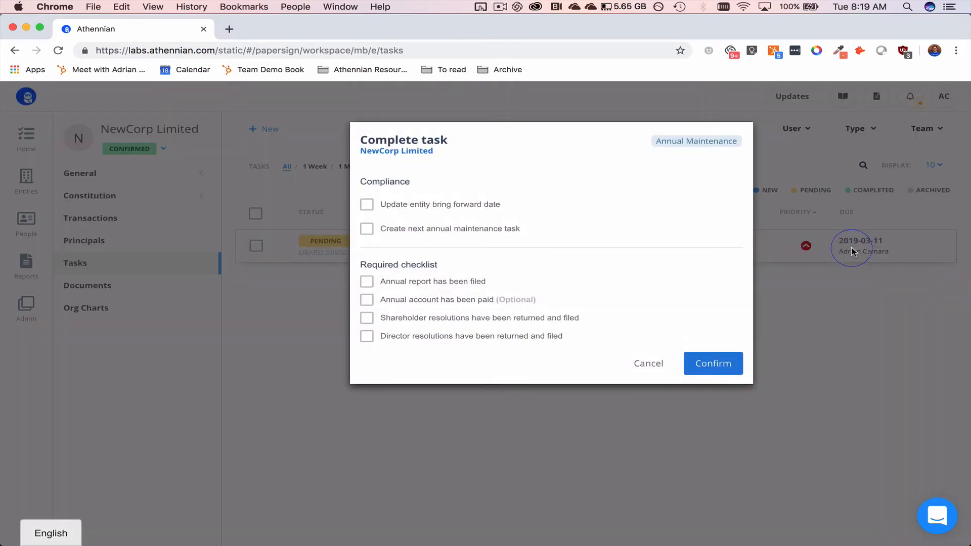
{"action": "left_click", "coordinate": [367, 282]}
{"action": "left_click", "coordinate": [367, 317]}
{"action": "left_click", "coordinate": [367, 335]}
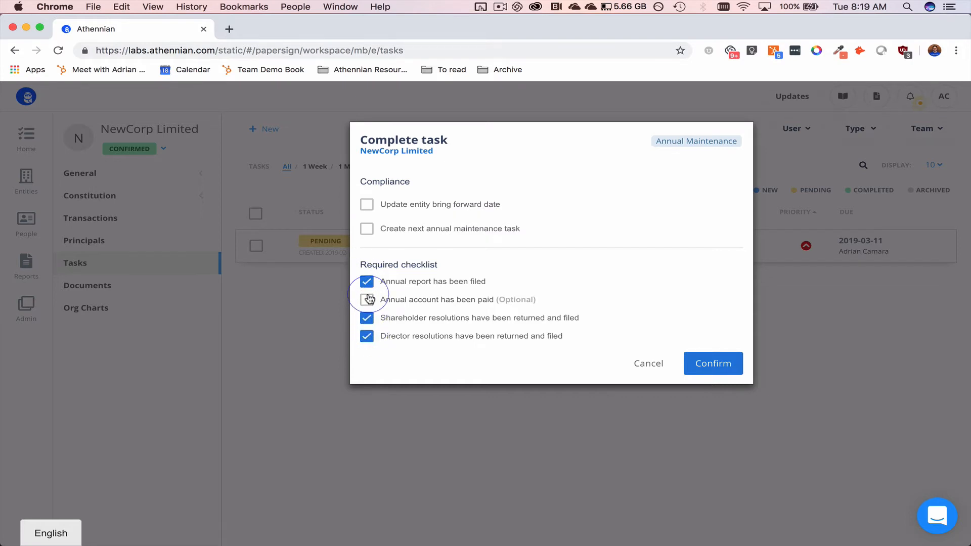
{"action": "left_click", "coordinate": [368, 301]}
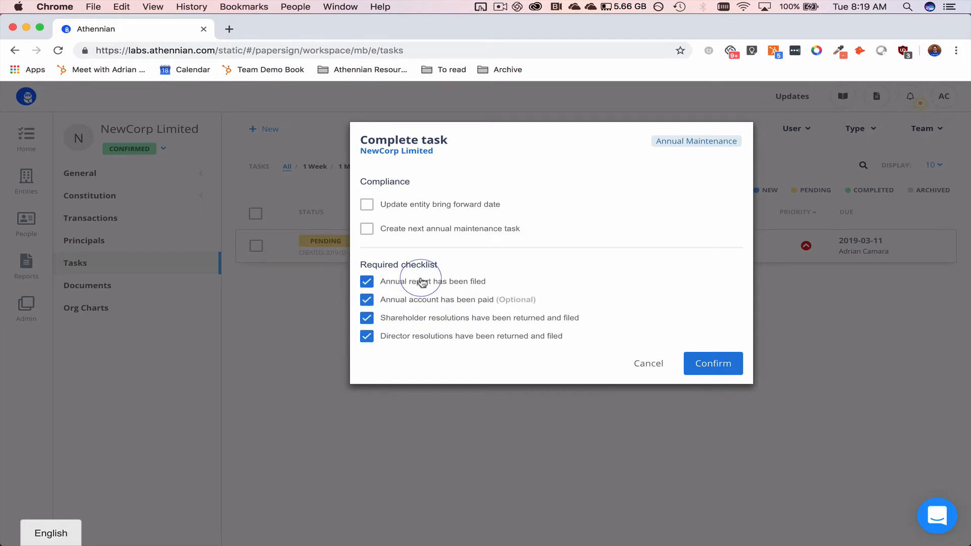
Have the next annual maintenance task created on 2020/03/11, leave the bring forward date update off, and confirm the task's completion
{"action": "left_click", "coordinate": [372, 231]}
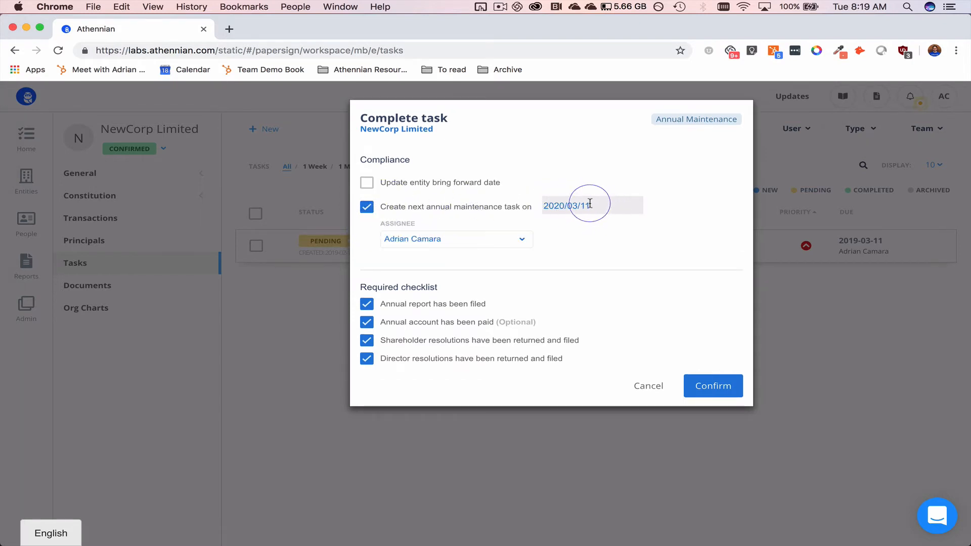
{"action": "left_click", "coordinate": [451, 244]}
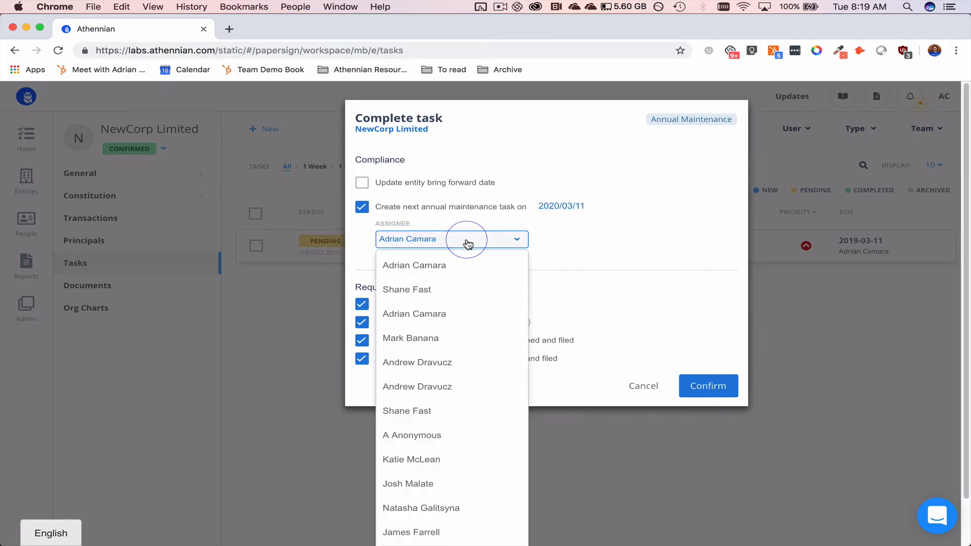
{"action": "left_click", "coordinate": [567, 238]}
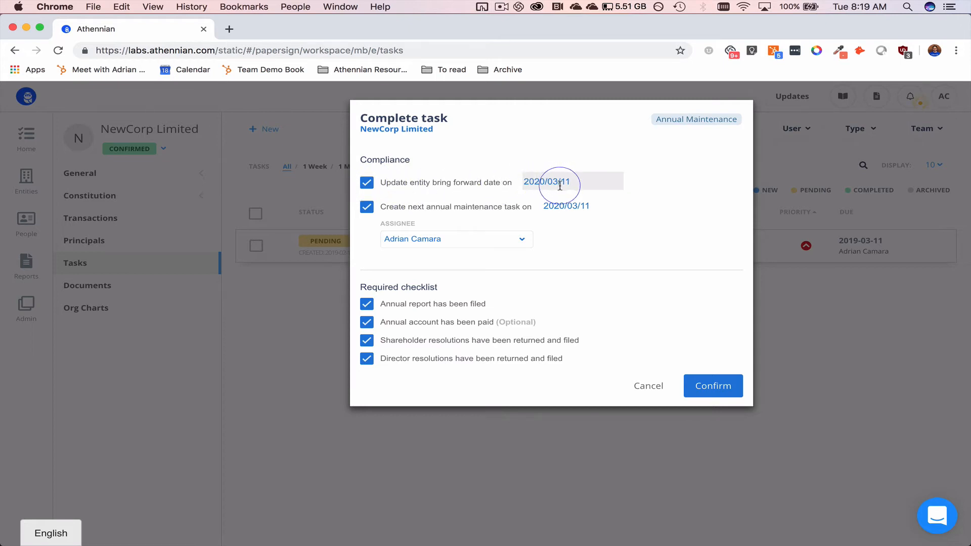
{"action": "left_click", "coordinate": [367, 183]}
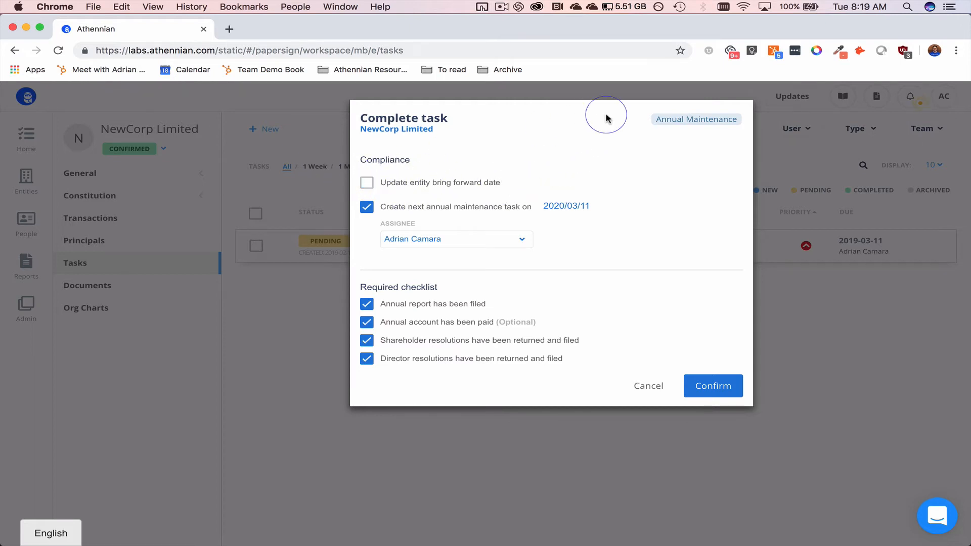
{"action": "left_click", "coordinate": [709, 386]}
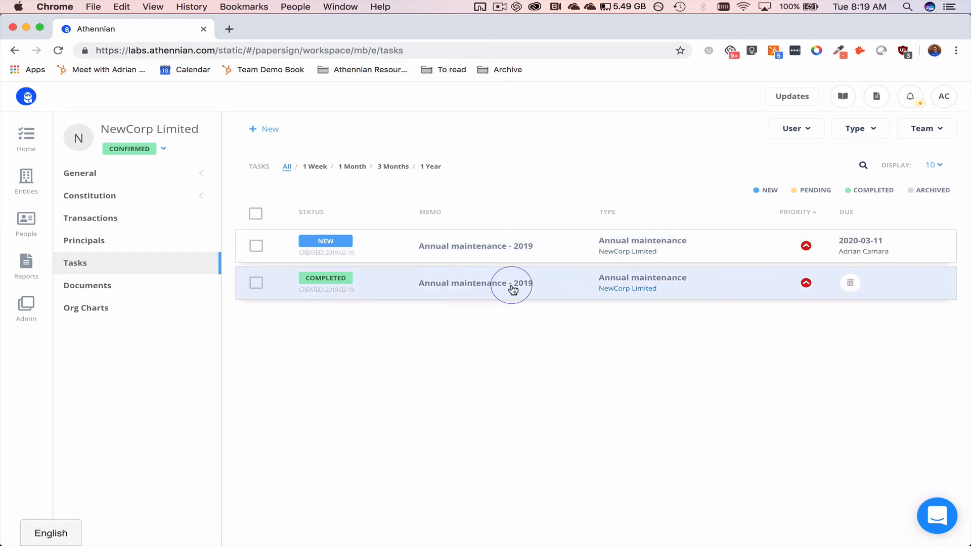
Rename the new Annual maintenance task due 2020-03-11 as "Annual maintenance - 2020", save it and close it
{"action": "left_click", "coordinate": [499, 246]}
{"action": "key", "text": "BackSpace"}
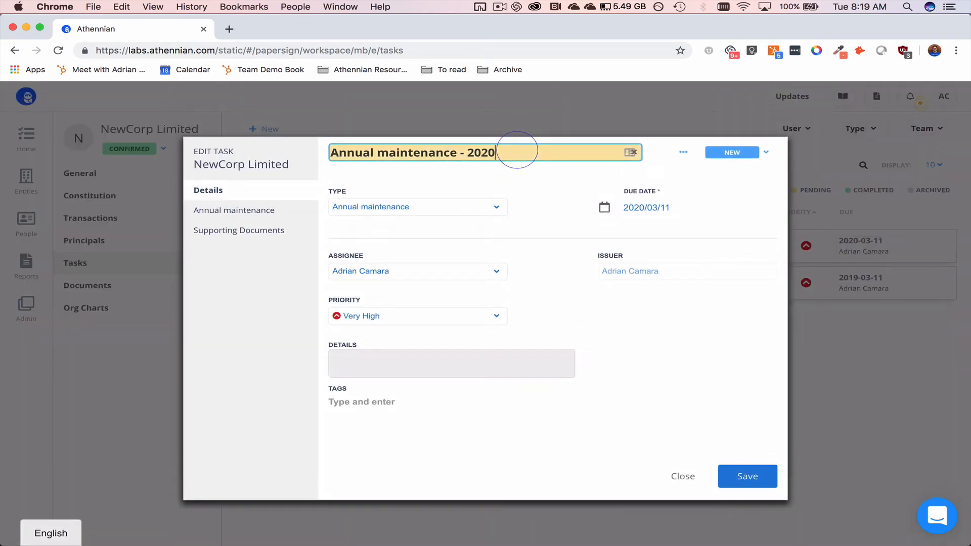
{"action": "left_click", "coordinate": [746, 478]}
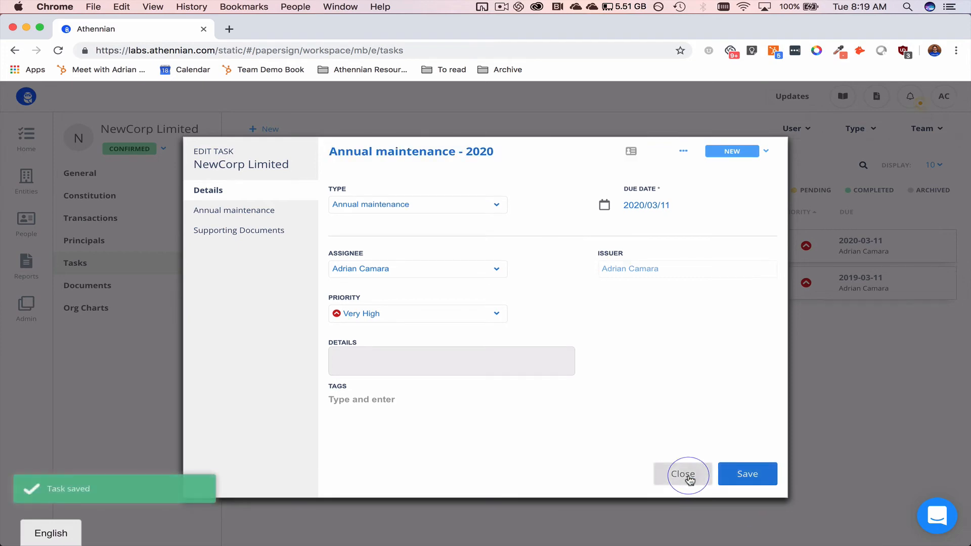
{"action": "left_click", "coordinate": [689, 476]}
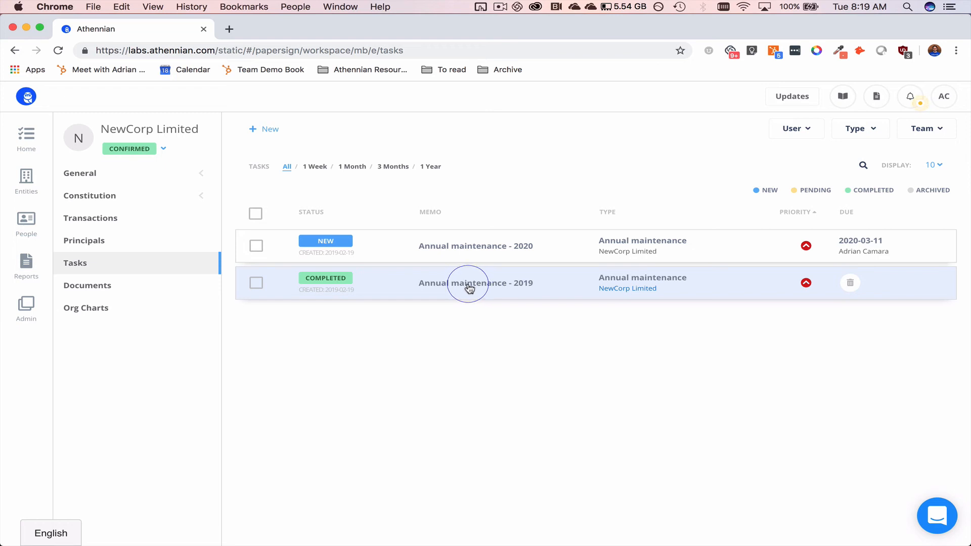
Open the Annual maintenance - 2020 task from the home task list, review its annual maintenance details and supporting documents, and close it
{"action": "left_click", "coordinate": [32, 143]}
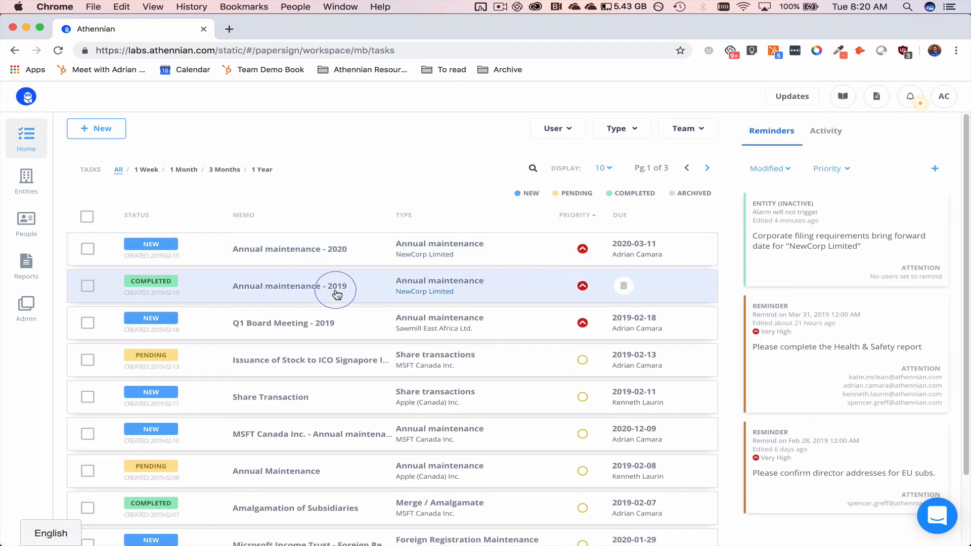
{"action": "left_click", "coordinate": [312, 259]}
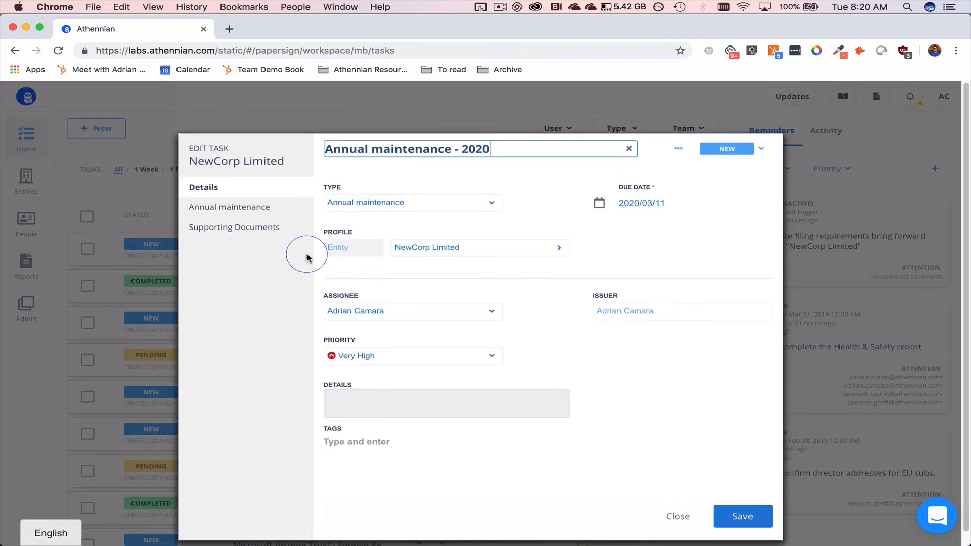
{"action": "left_click", "coordinate": [272, 214]}
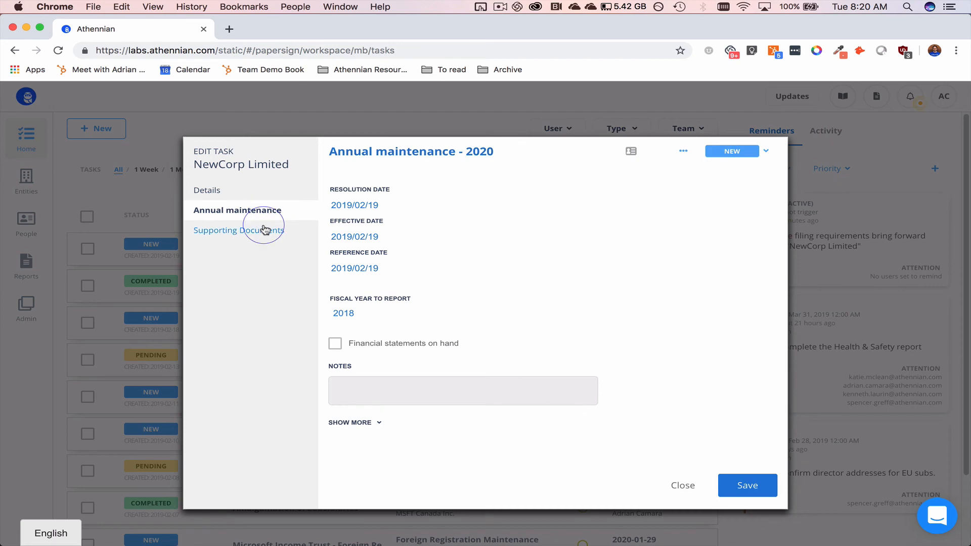
{"action": "left_click", "coordinate": [257, 229]}
{"action": "left_click", "coordinate": [683, 283]}
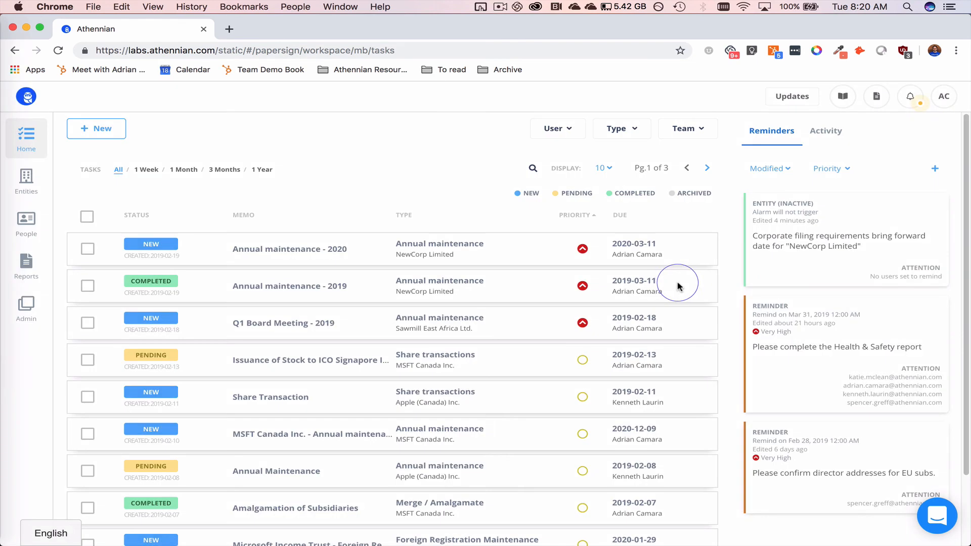